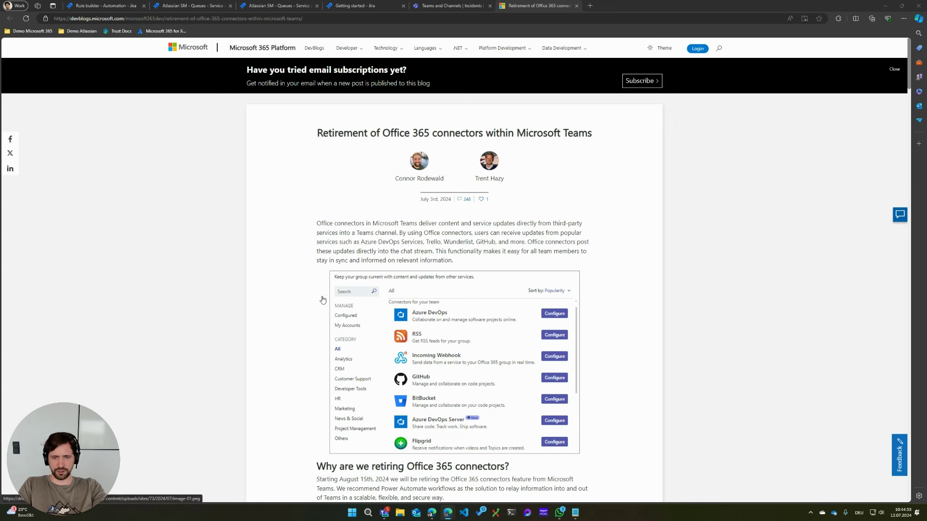
- Return to the Jira notification rule and open its Send Microsoft Teams message action
scroll(286, 229, down, 1)
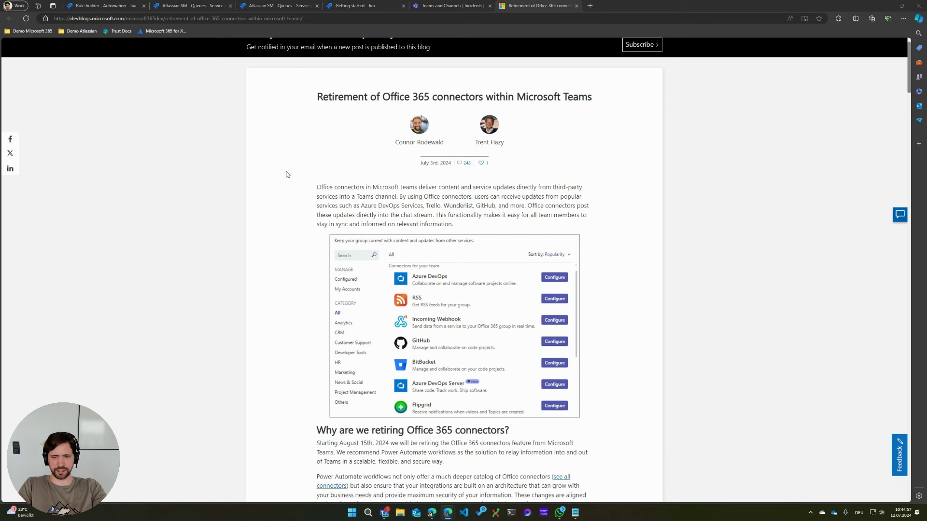
scroll(285, 174, down, 7)
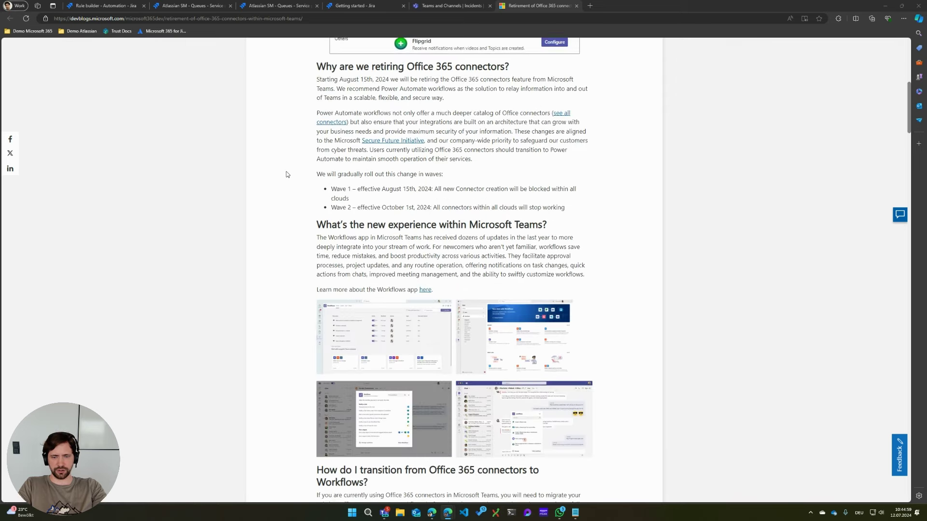
scroll(285, 174, down, 1)
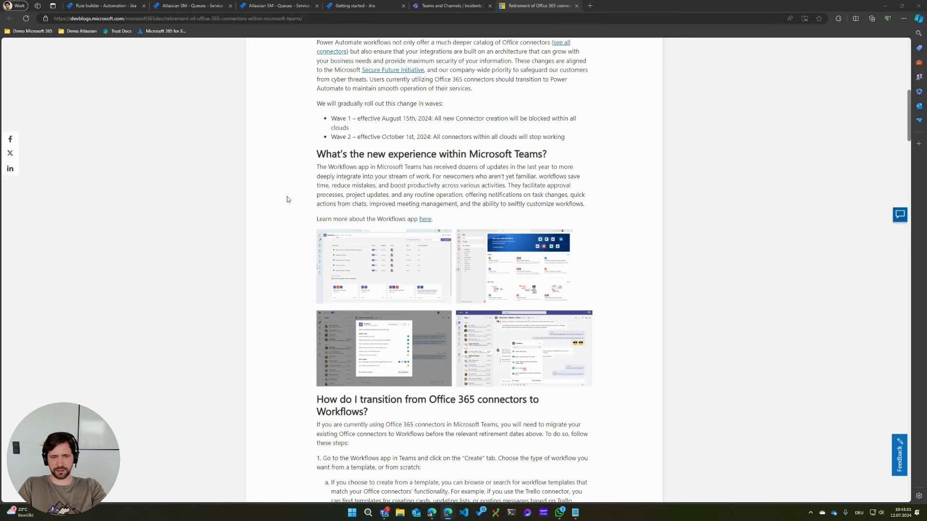
scroll(280, 216, up, 8)
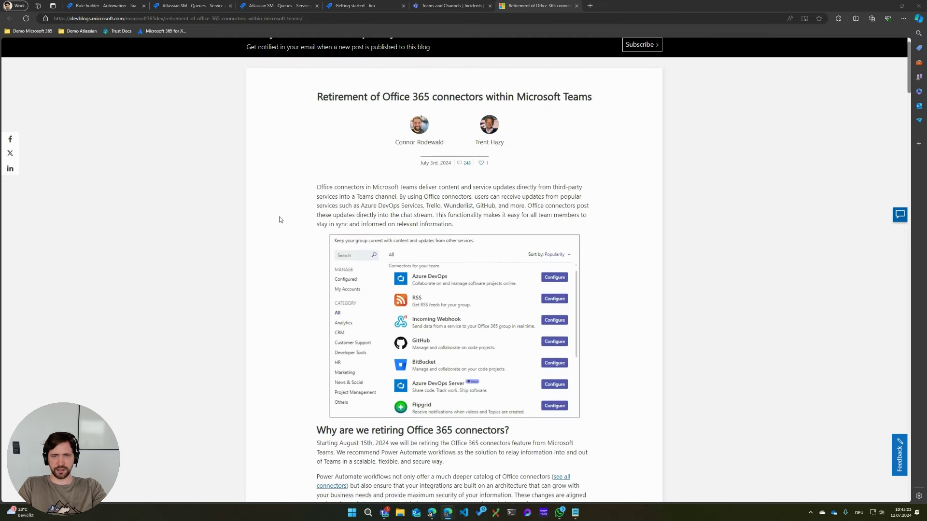
scroll(271, 207, up, 1)
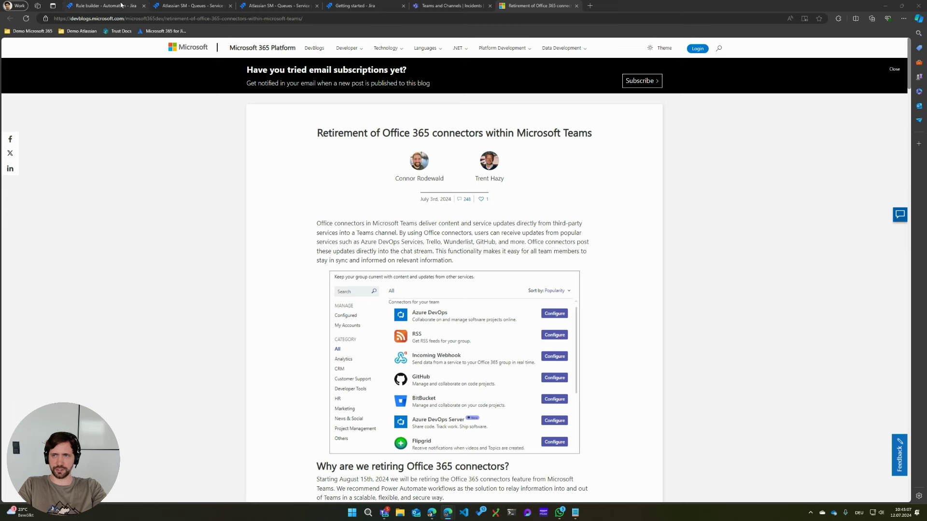
click(94, 9)
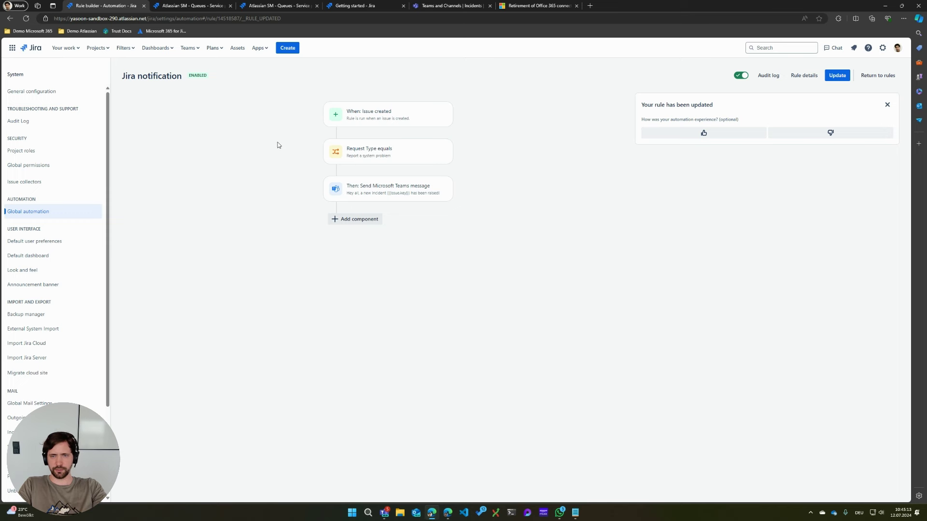
click(366, 196)
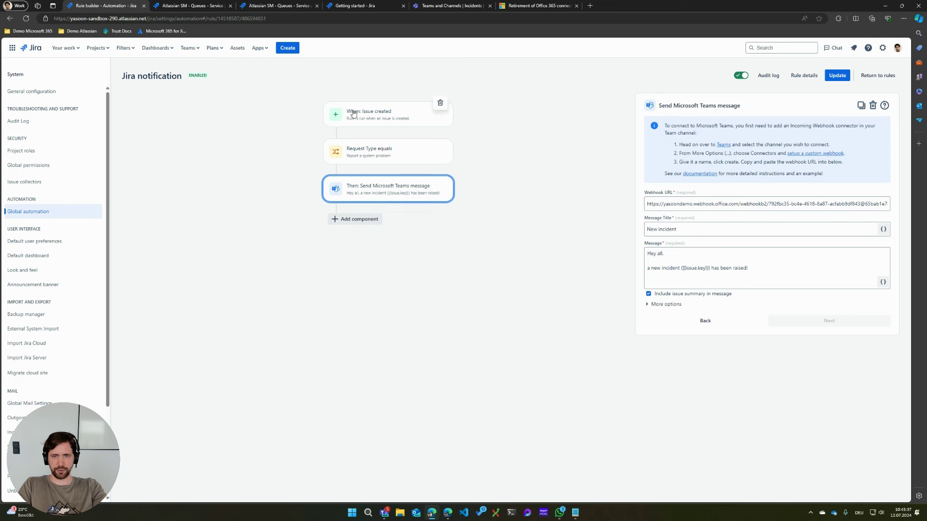
- Check the Request Type condition and Teams message settings, then view the Teams Incidents channel
click(368, 155)
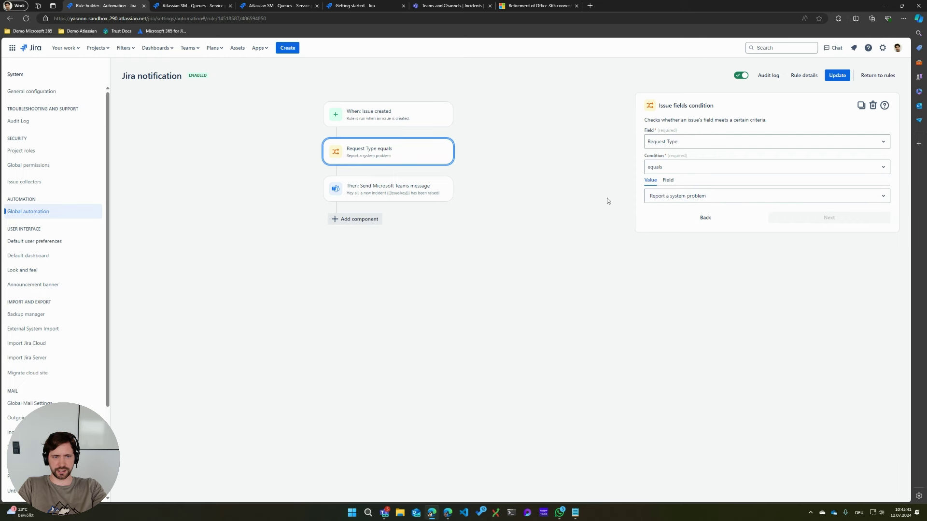
click(364, 193)
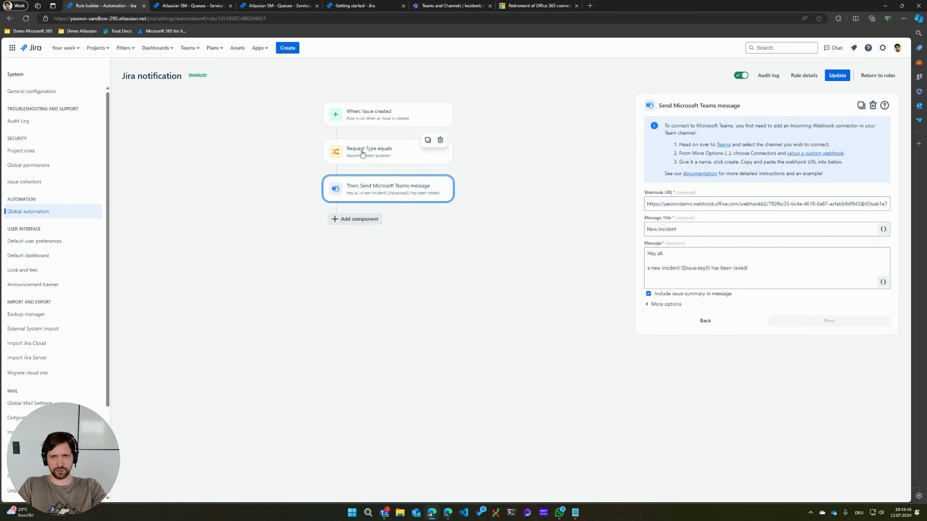
click(440, 4)
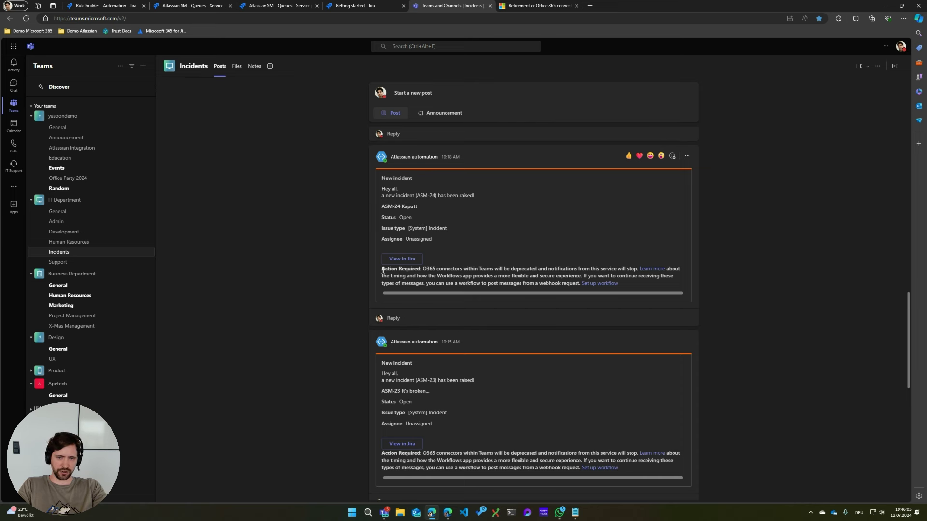
drag(382, 269, 480, 278)
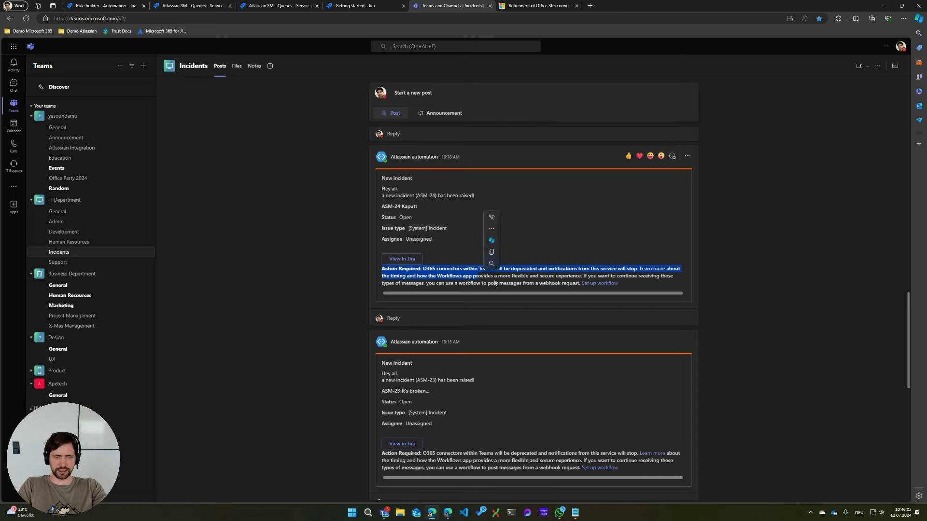
click(519, 280)
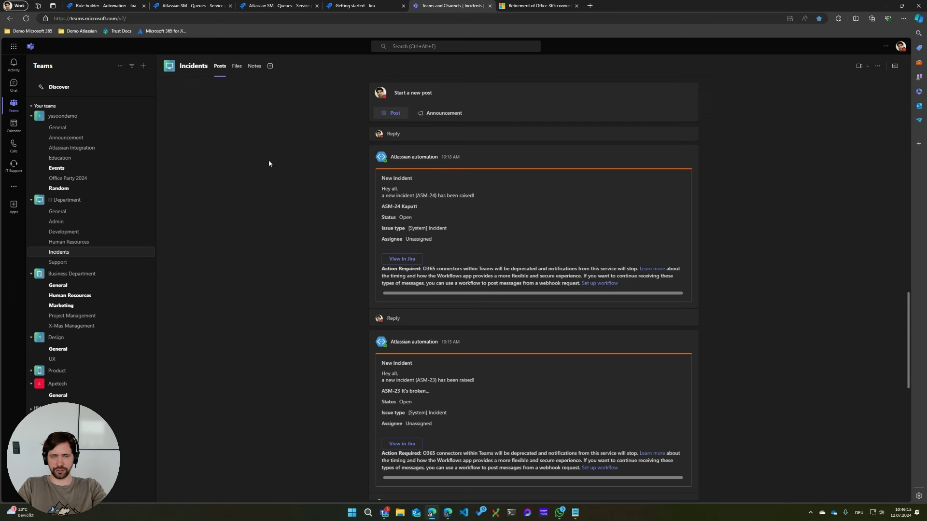
- Glance at the Open incidents queue and the automation rule's details
click(183, 7)
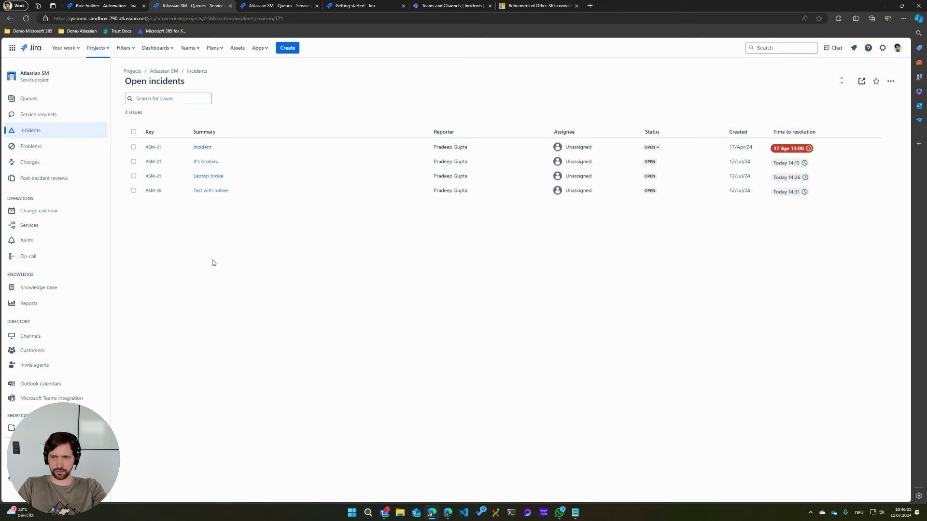
key(ctrl+shift+Tab)
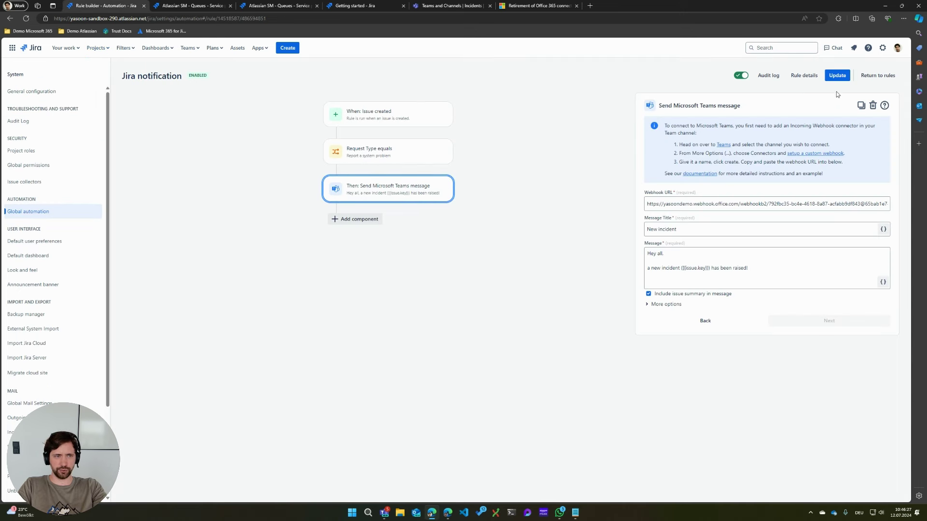
click(804, 75)
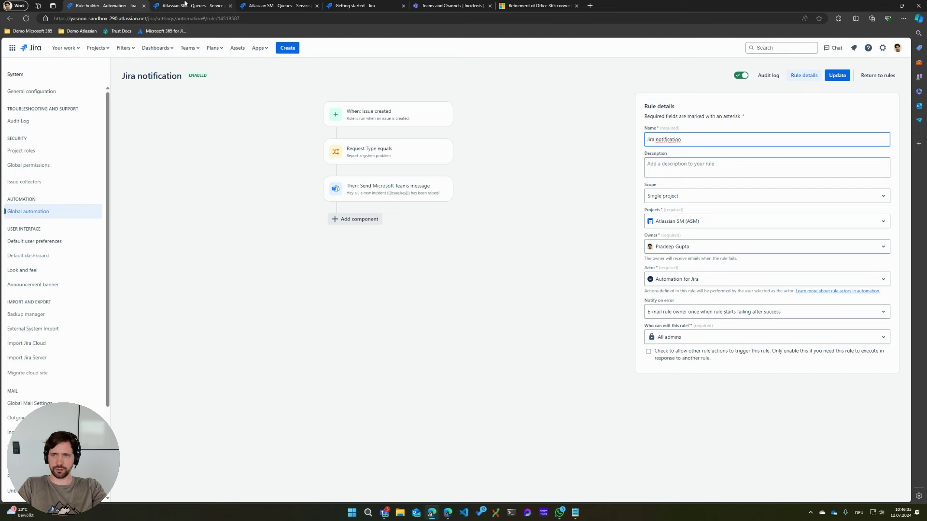
click(212, 5)
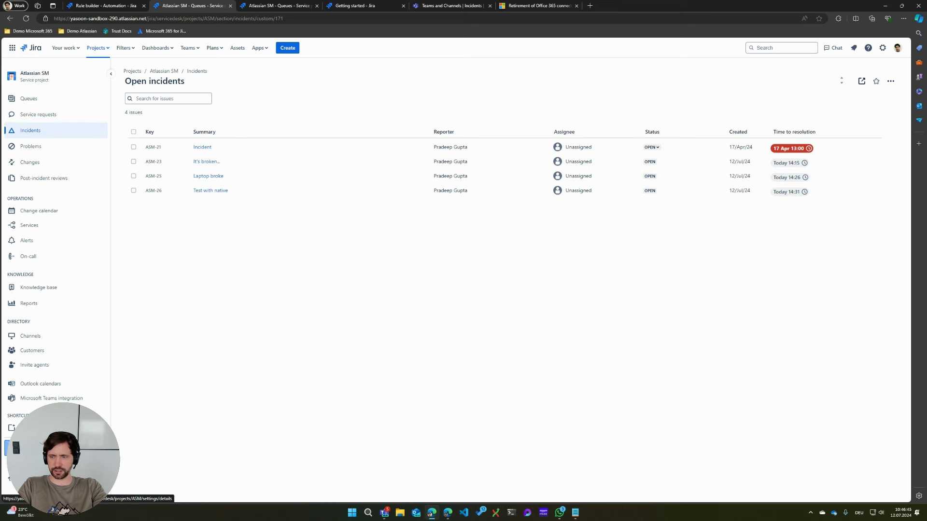
- Open the Atlassian SM project settings and scroll down the sidebar
click(19, 448)
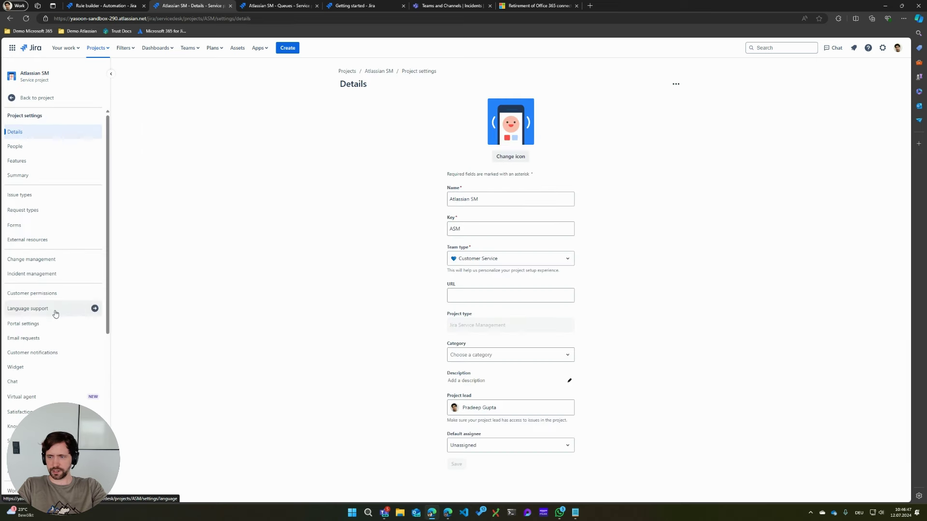
scroll(57, 357, down, 5)
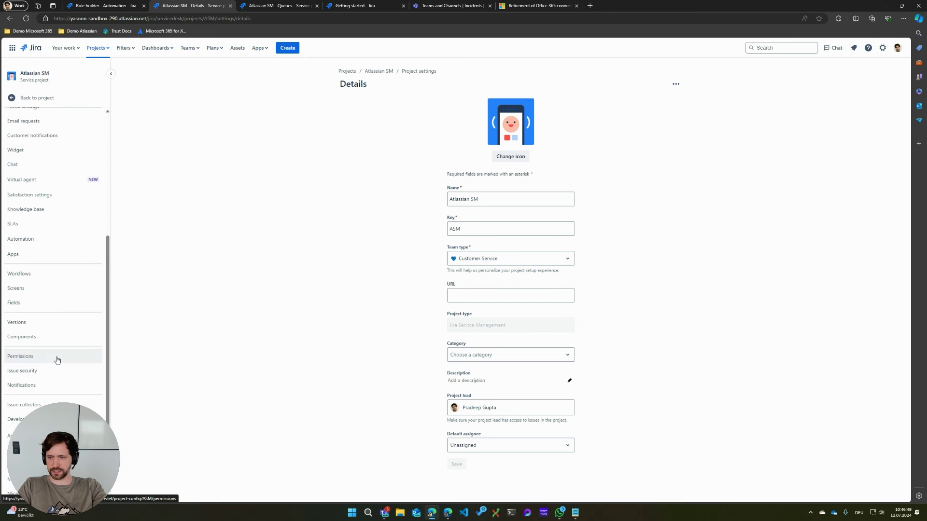
scroll(57, 360, down, 2)
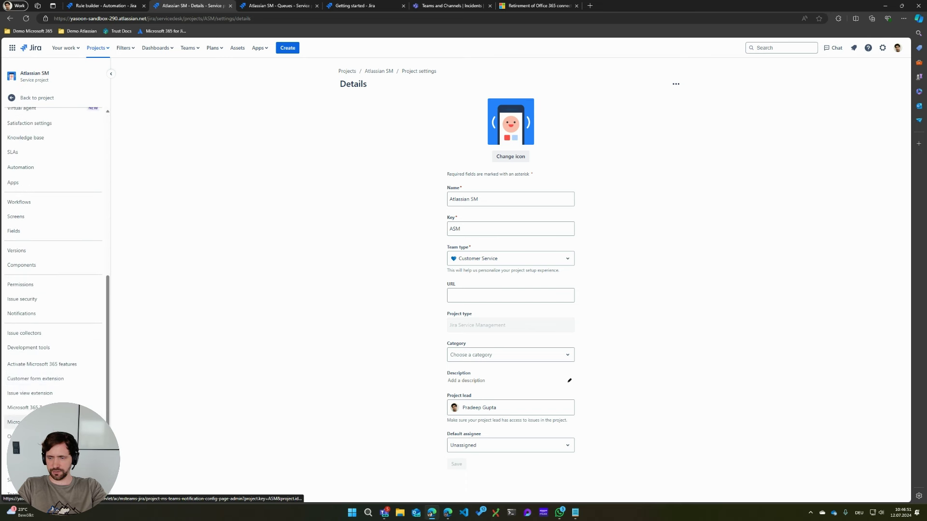
- Add a Microsoft Teams integration connection to the IT Department team's Incidents channel
click(14, 422)
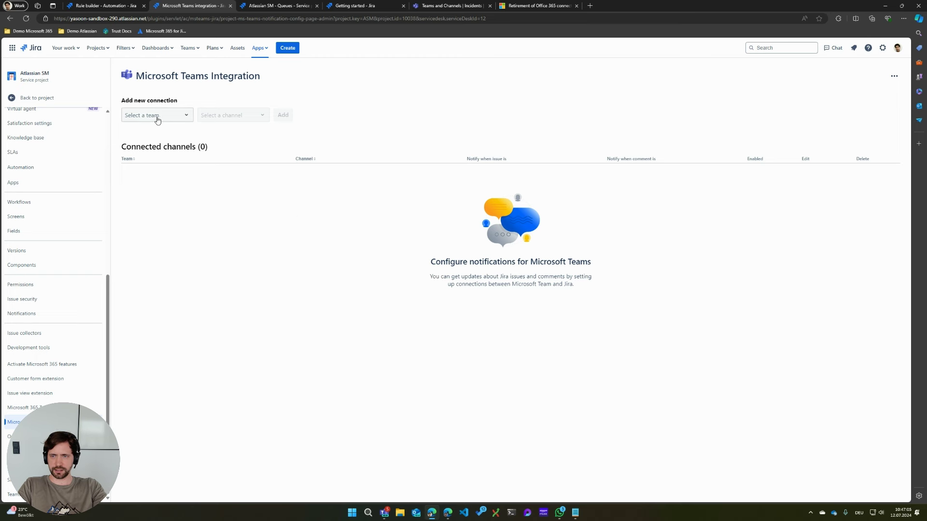
click(160, 121)
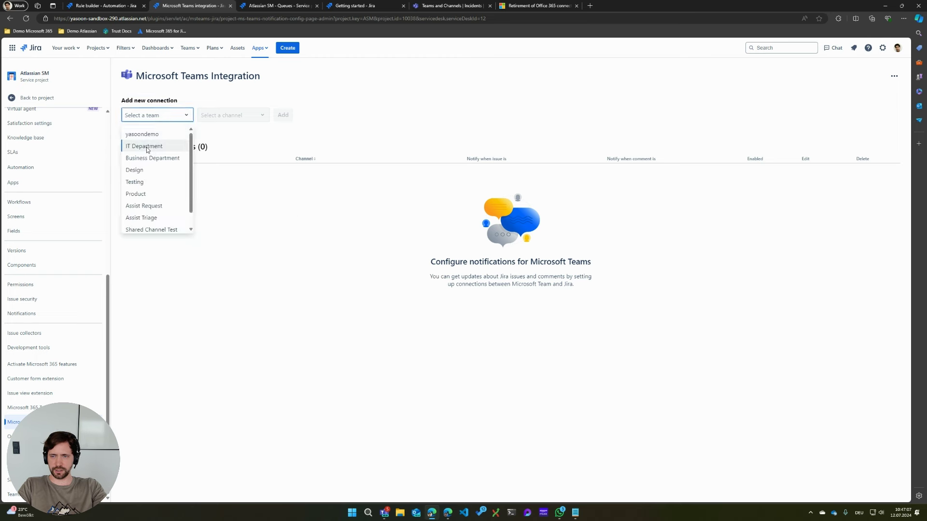
click(164, 147)
click(231, 117)
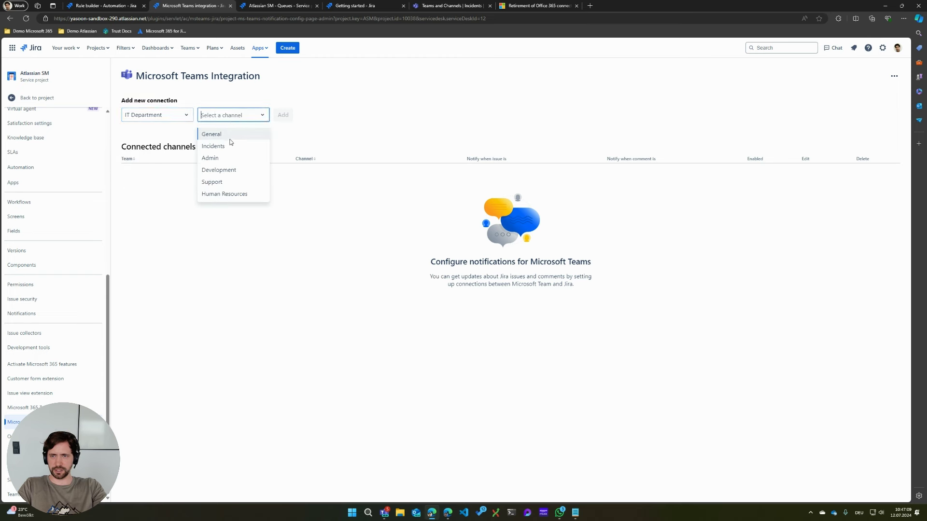
click(229, 142)
click(283, 115)
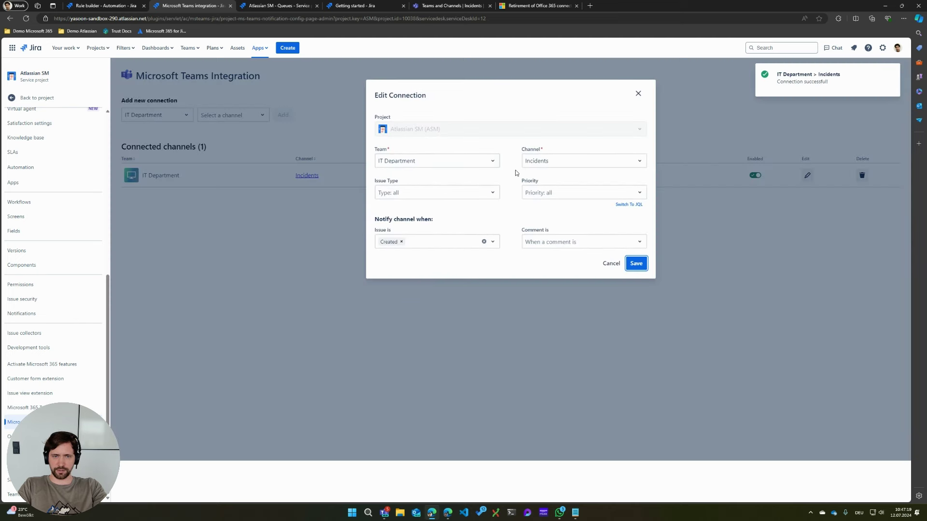
- Limit the connection's notifications to [System] Incident issues and save it
click(416, 196)
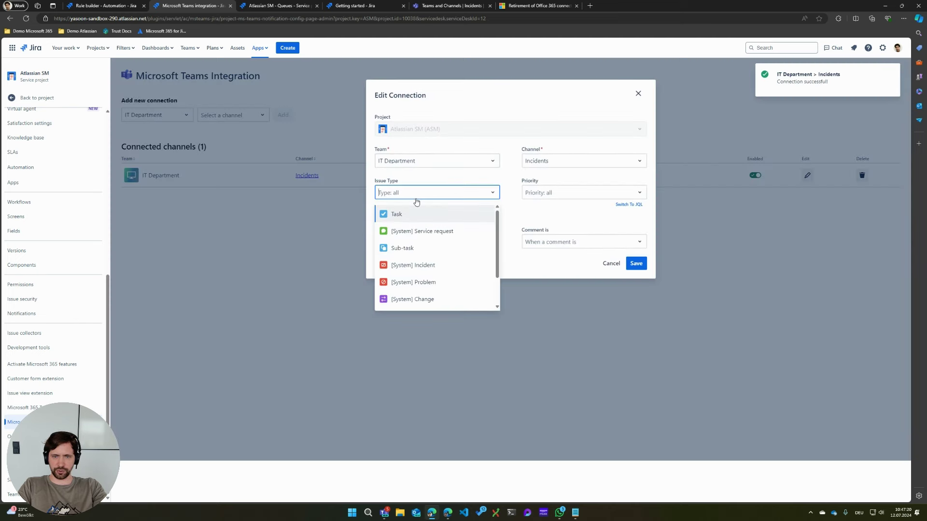
click(430, 265)
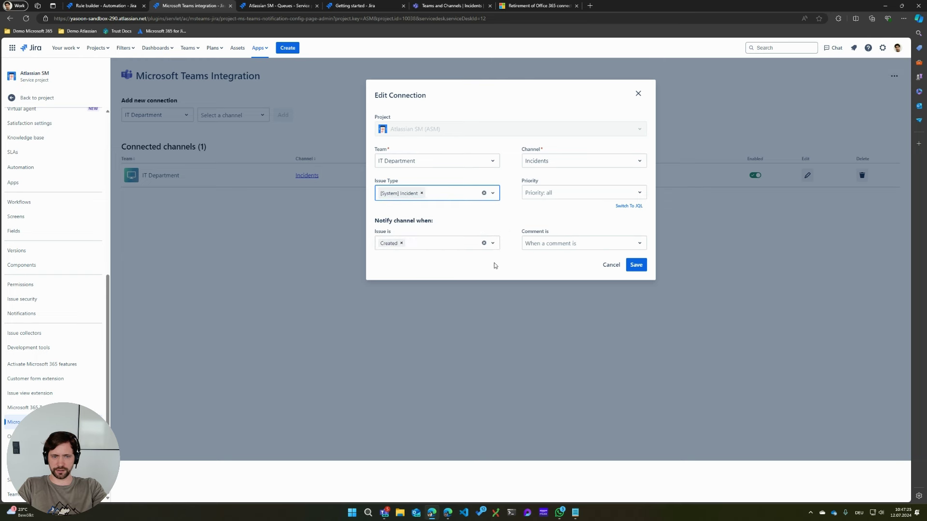
click(634, 267)
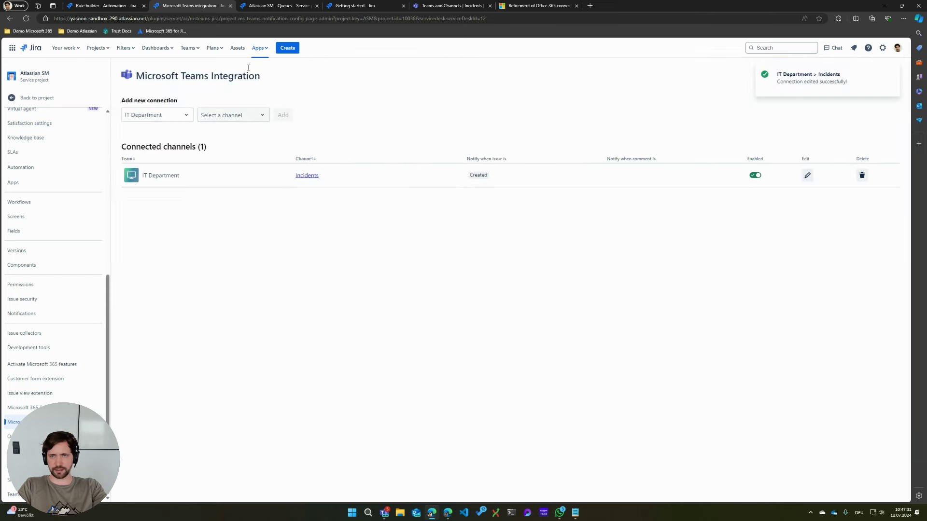
click(112, 4)
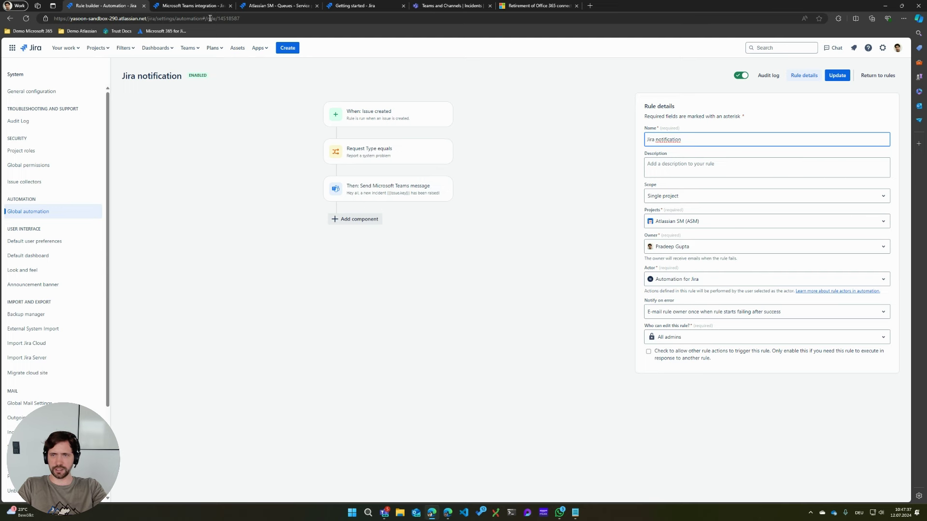
click(200, 6)
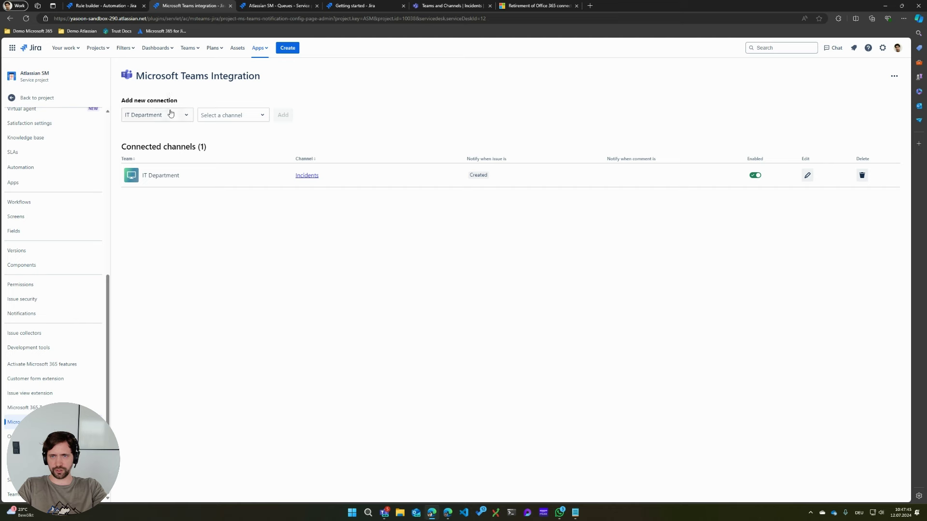
click(98, 5)
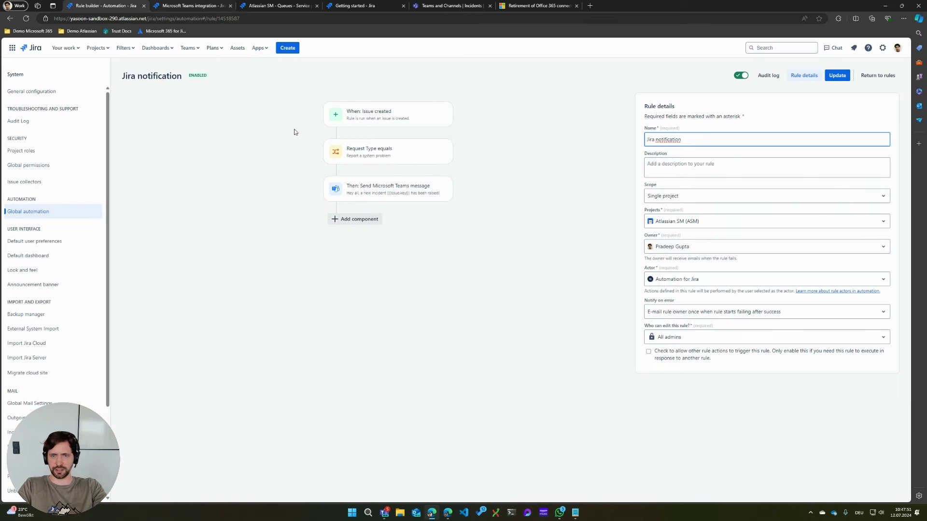
click(191, 5)
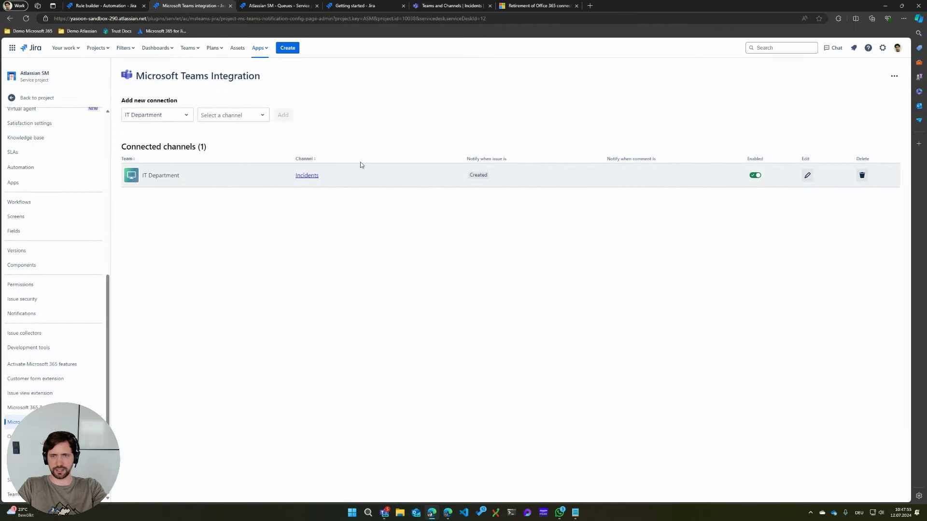
- Create a Report broken hardware incident with summary 'Demo incident' and description 'Help'
click(283, 7)
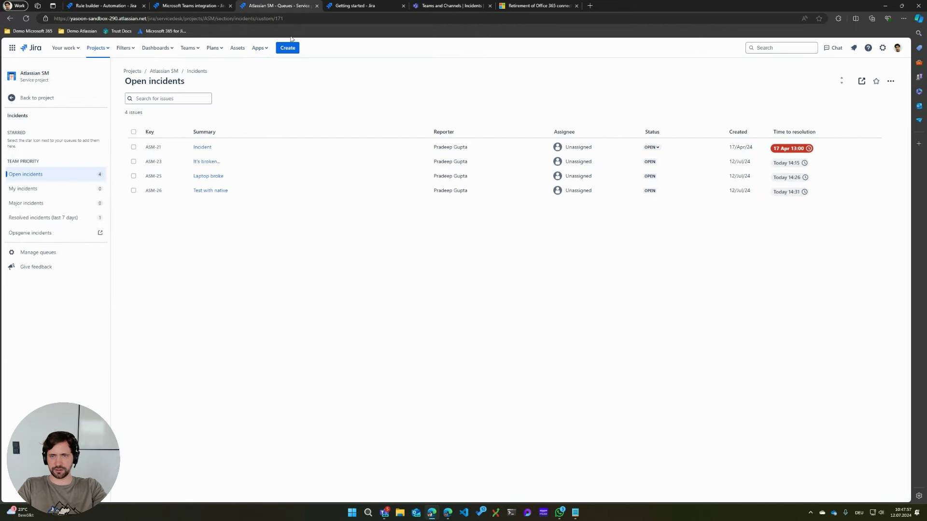
click(292, 49)
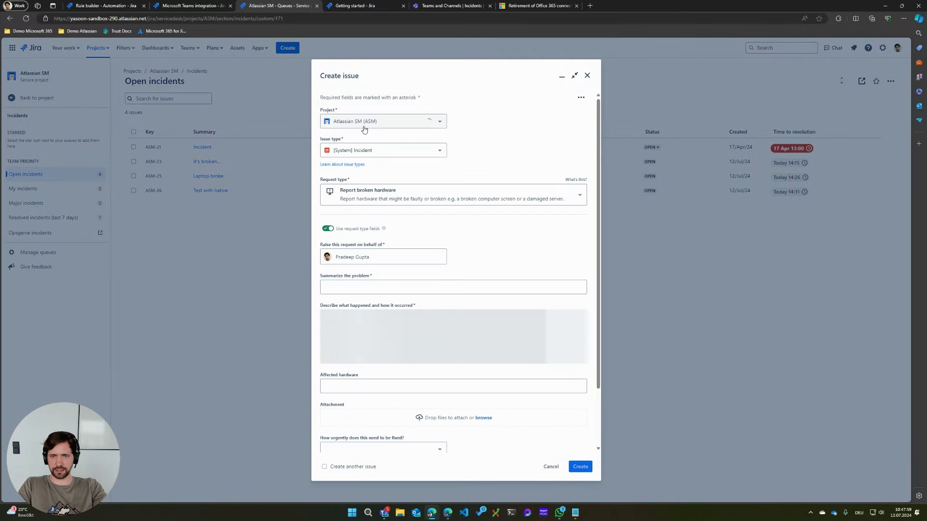
click(355, 287)
text(Demo inciden)
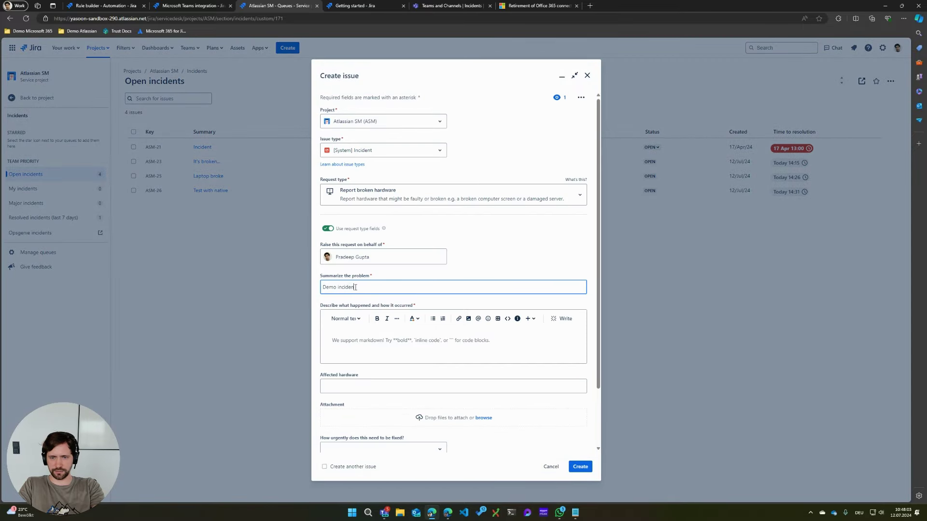
text(t)
key(Tab)
text(Help)
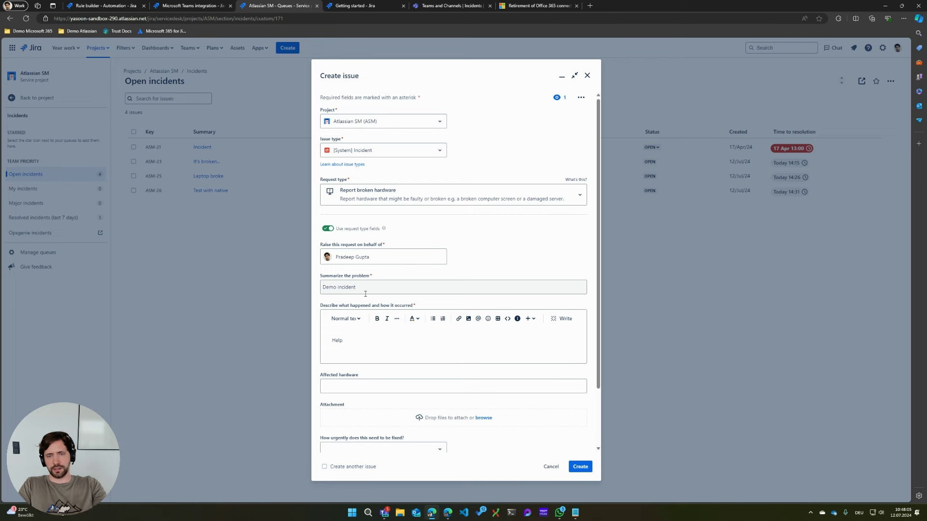
click(580, 467)
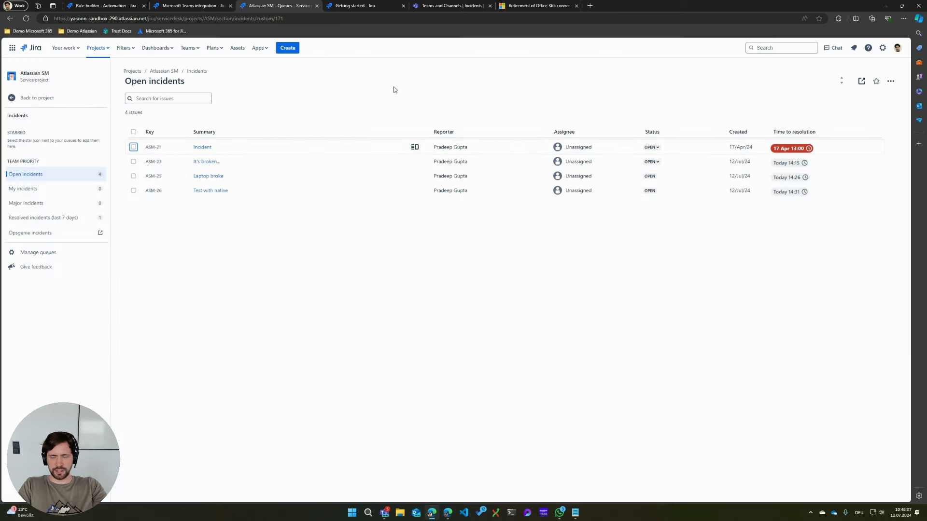
- Confirm the ASM-27 Demo incident post in Teams Incidents, then return to the notification rule
click(452, 6)
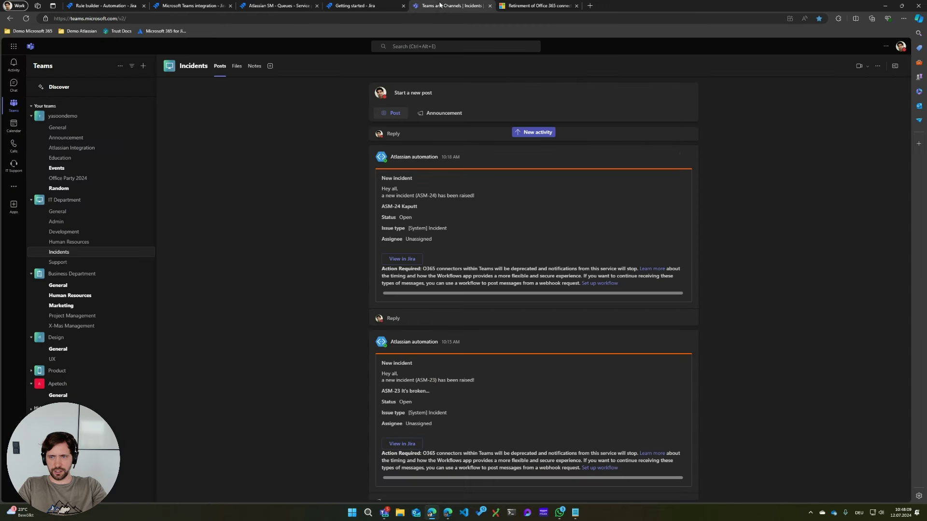
click(534, 132)
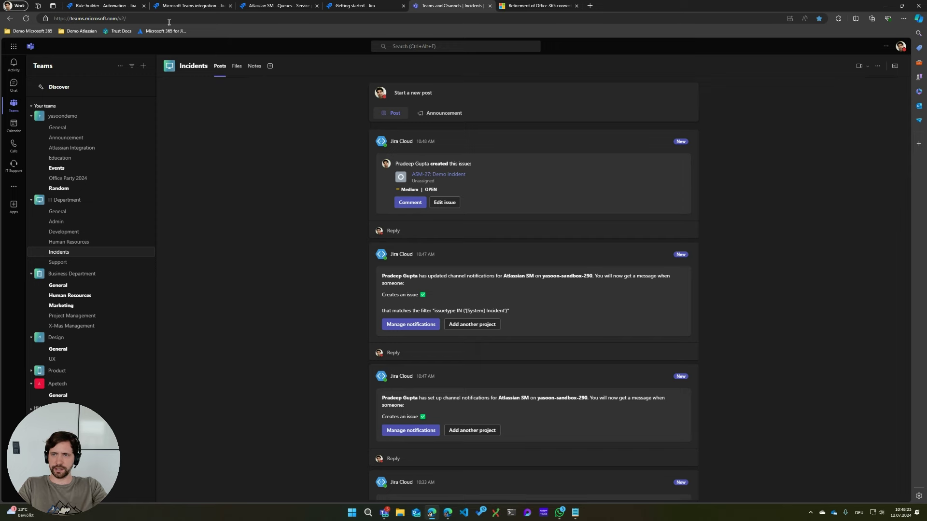
click(124, 4)
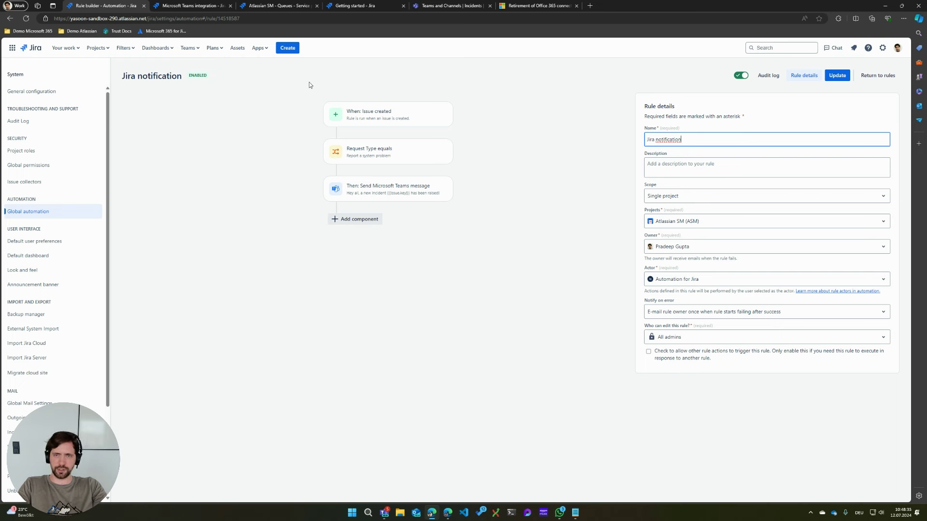
- Go to Microsoft 365 for Jira's Automation > Actions and start creating a new action
click(352, 4)
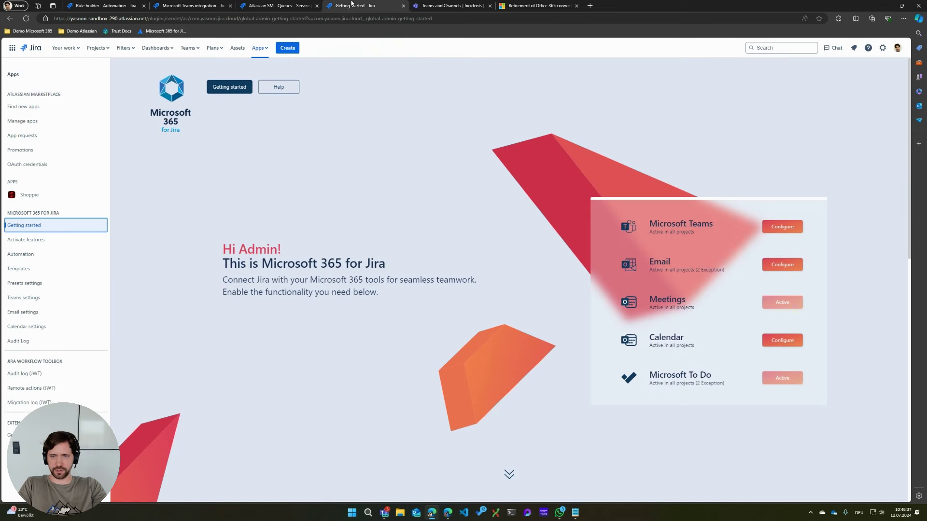
click(193, 202)
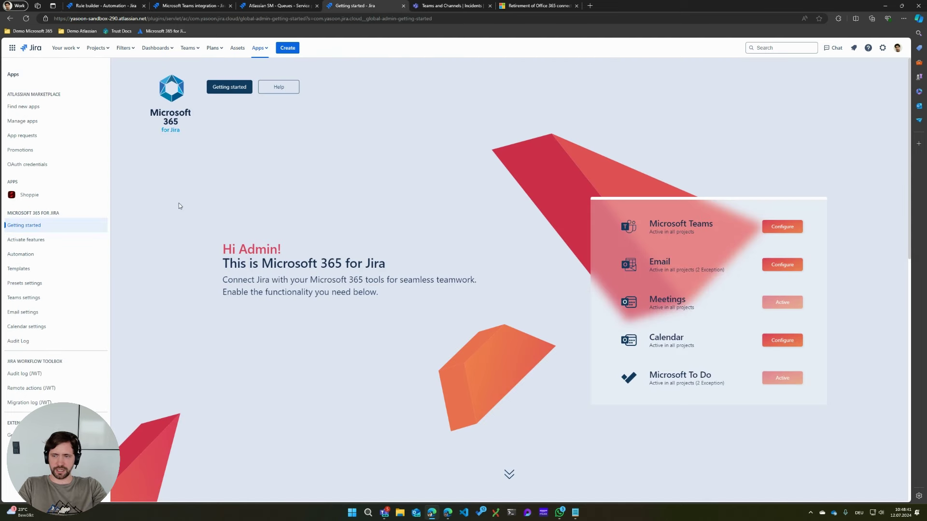
click(40, 258)
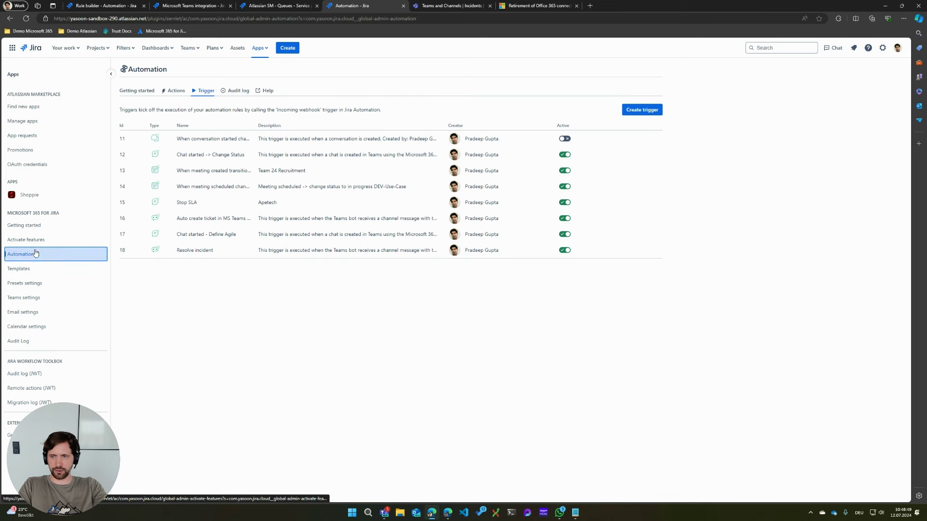
click(178, 90)
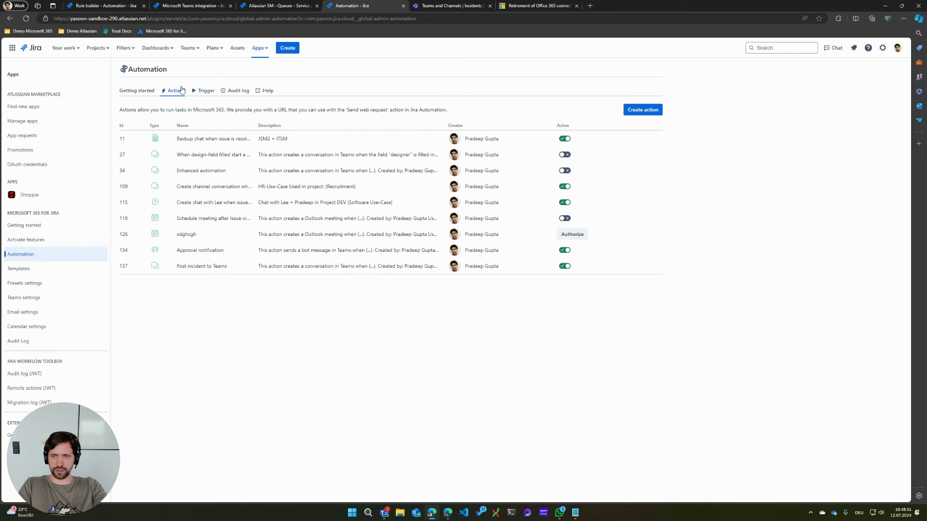
click(633, 111)
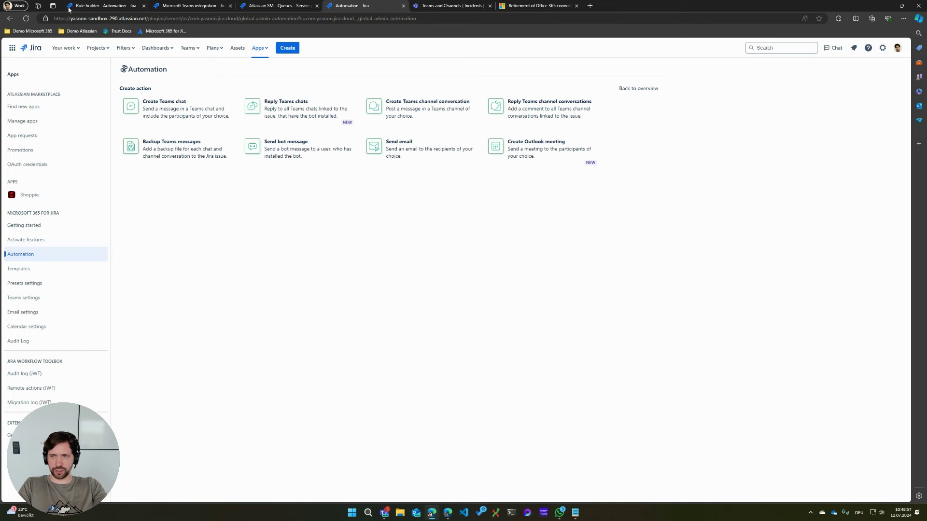
- Review the Send Microsoft Teams message action in the Jira notification rule
click(86, 6)
mouse_move(383, 192)
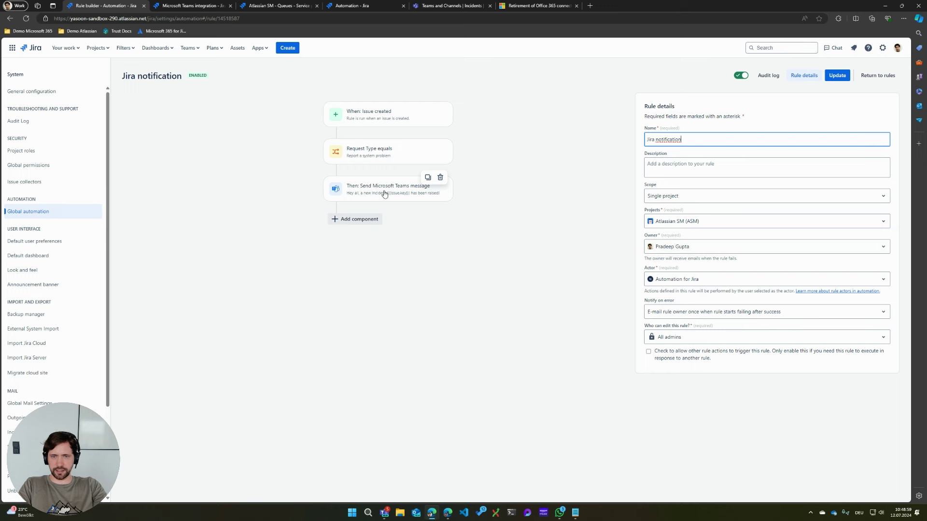
click(342, 194)
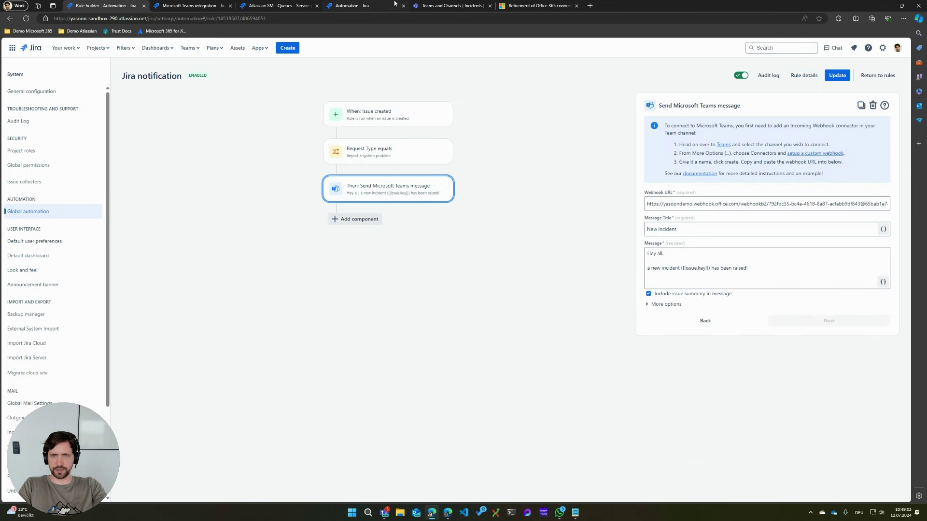
click(352, 6)
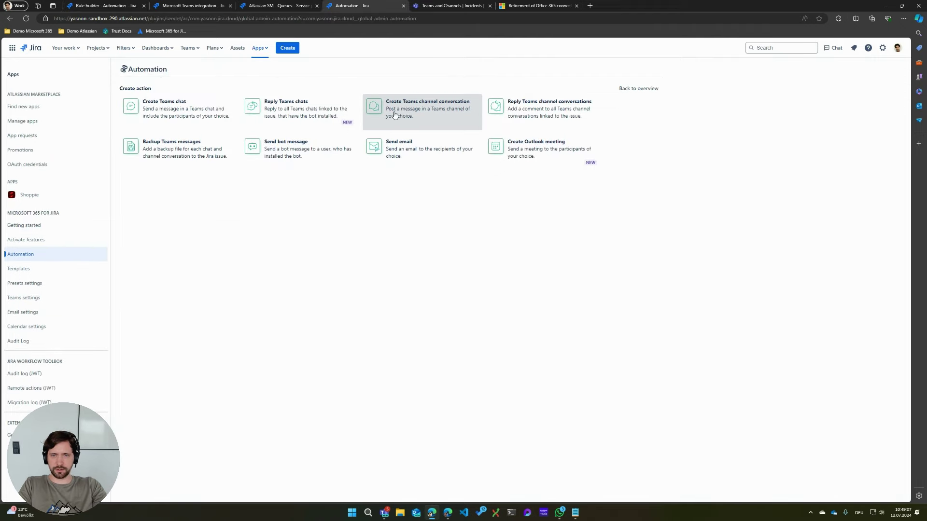
- Choose Create Teams channel conversation and name the action 'Post incident to Teams'
click(421, 112)
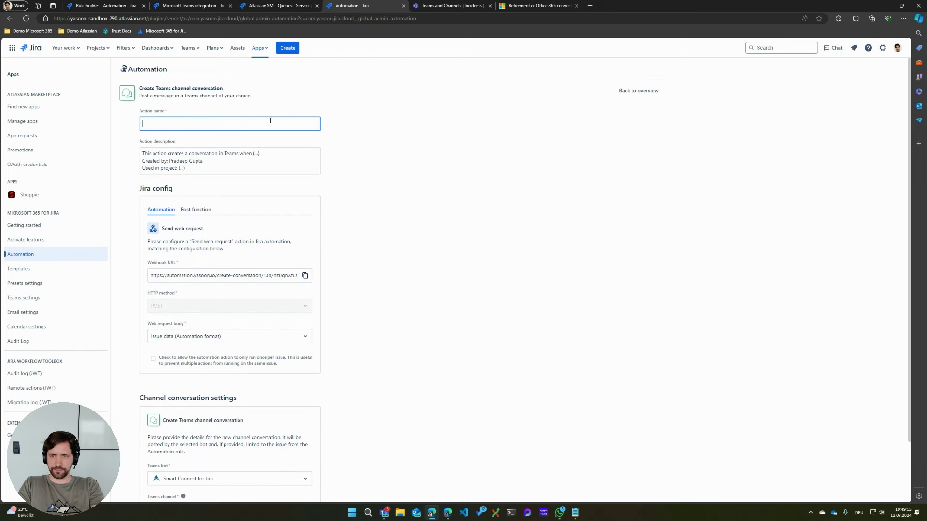
text(Post i)
key(Down)
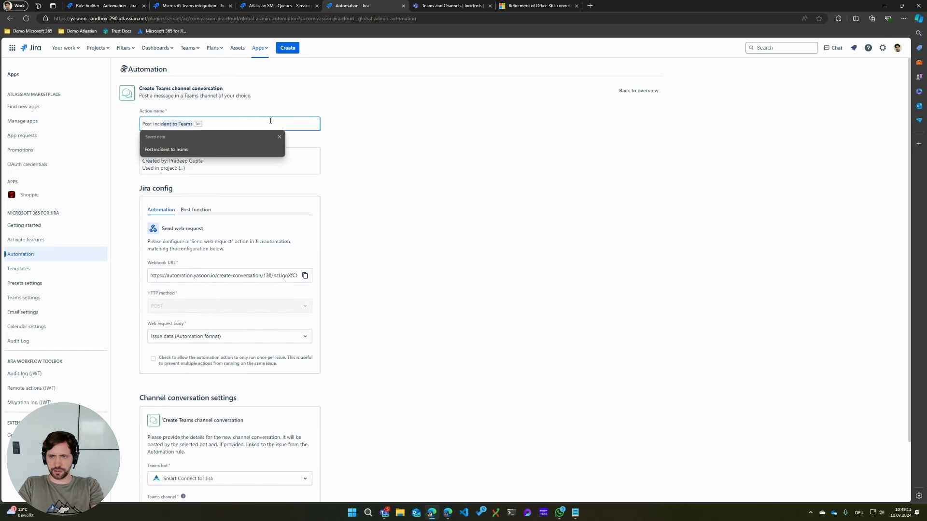
key(Return)
scroll(386, 164, down, 3)
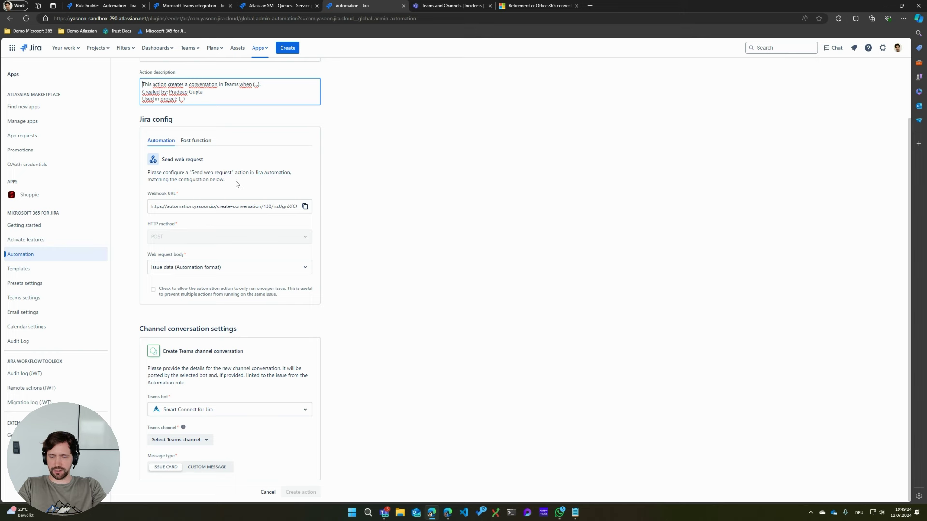
- Copy the webhook URL and replace the Teams message action with a Send web request to it
click(305, 211)
key(ctrl+1)
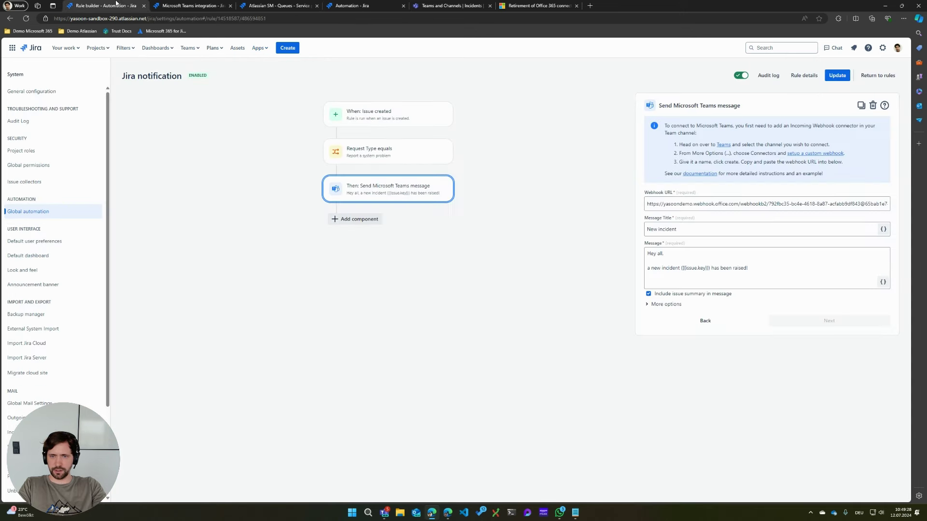
mouse_move(440, 180)
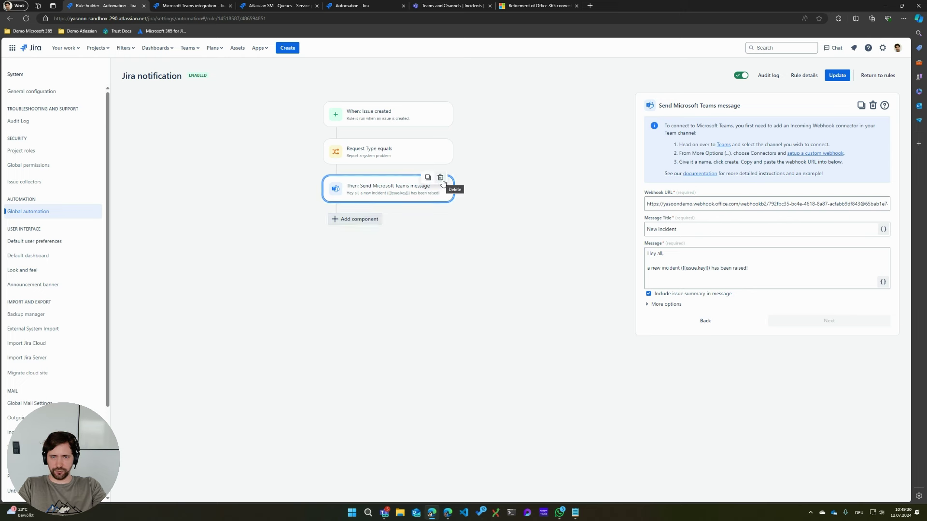
click(441, 178)
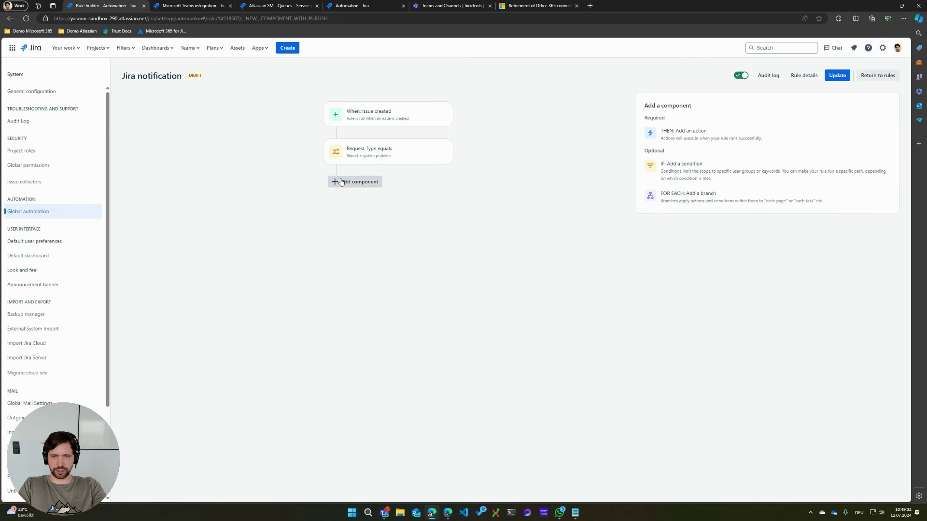
click(684, 135)
text(w)
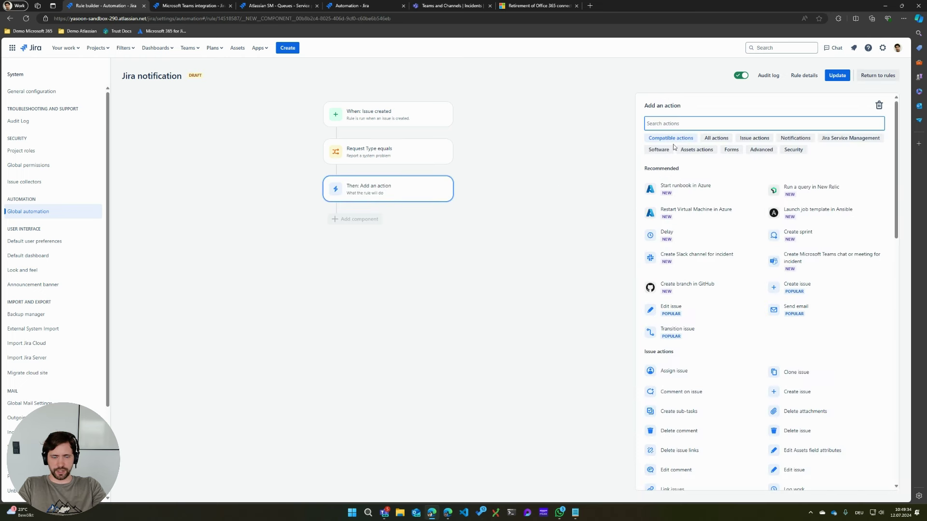
text(eb)
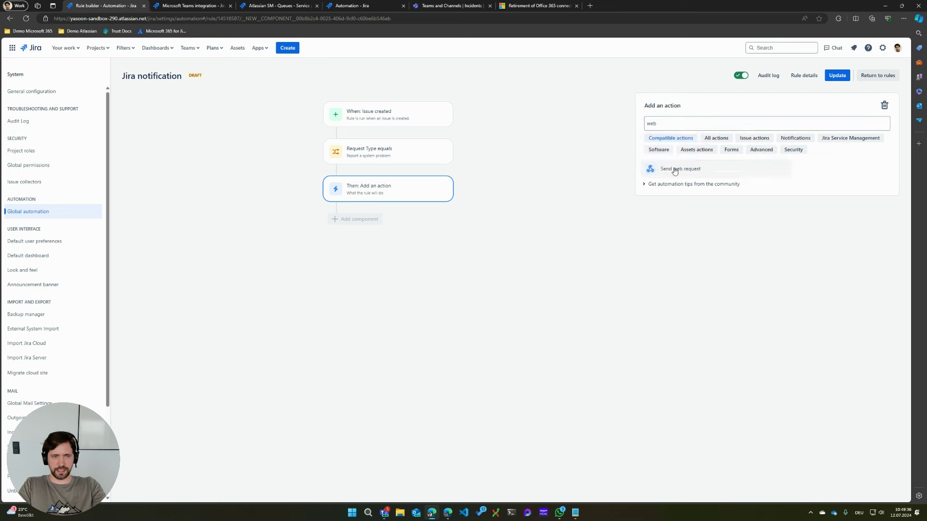
click(675, 170)
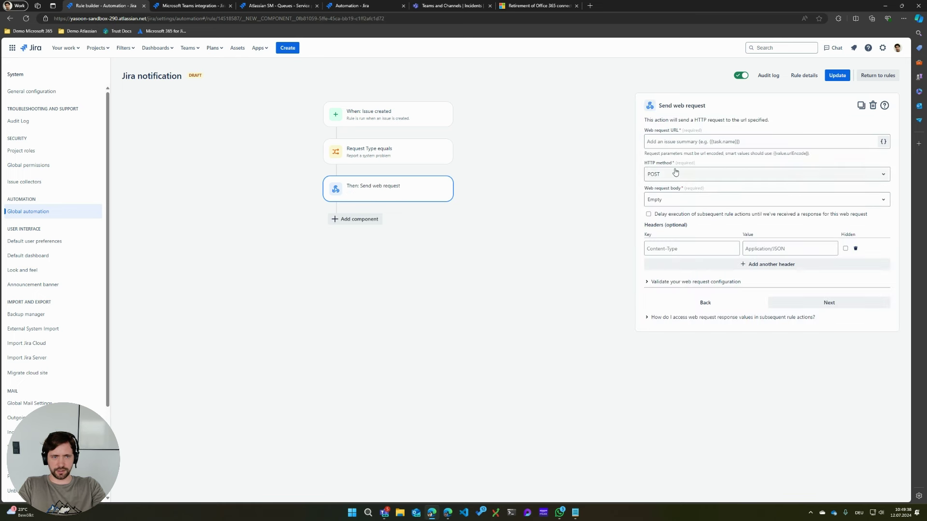
click(685, 141)
key(ctrl+v)
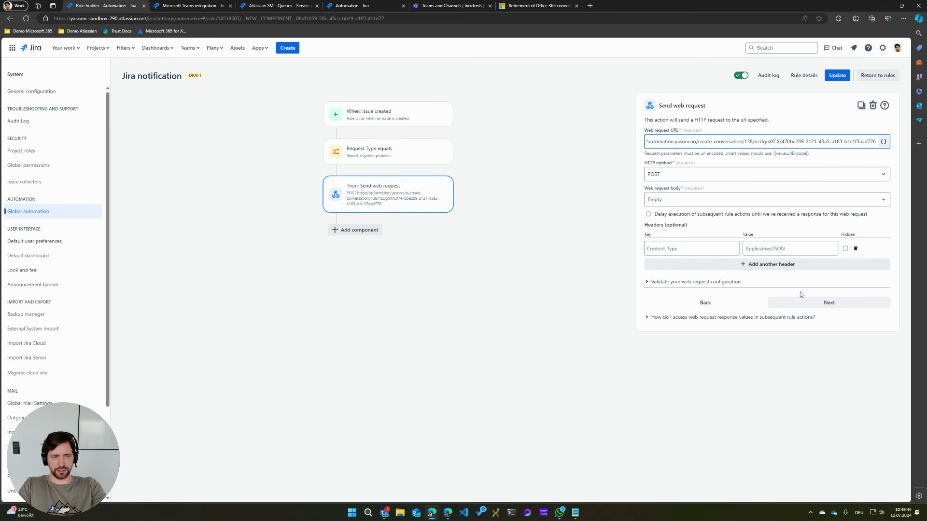
click(836, 76)
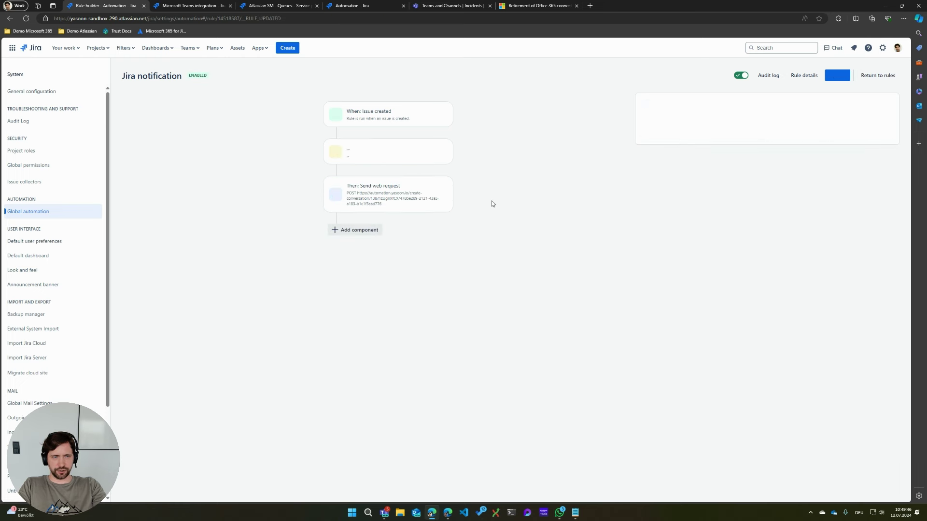
- Set the web request body to Issue data (Automation format) and update the rule
click(386, 202)
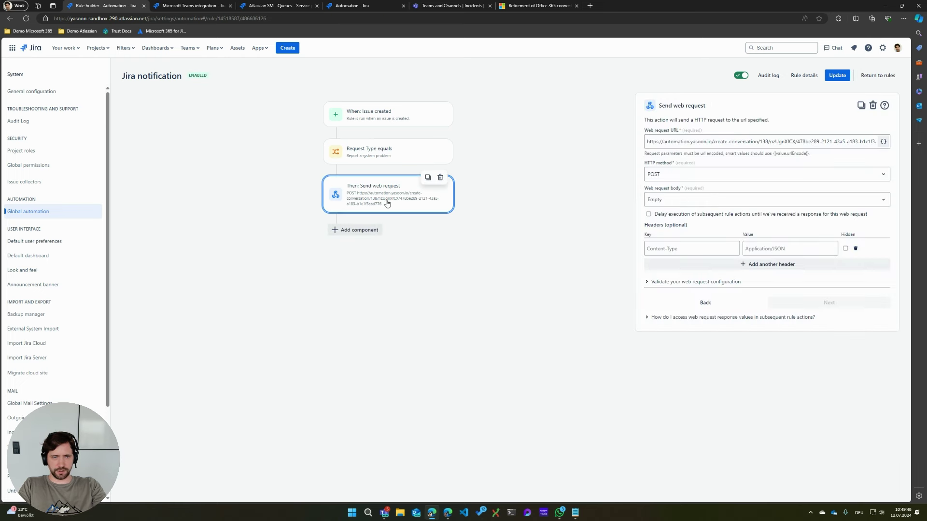
click(655, 198)
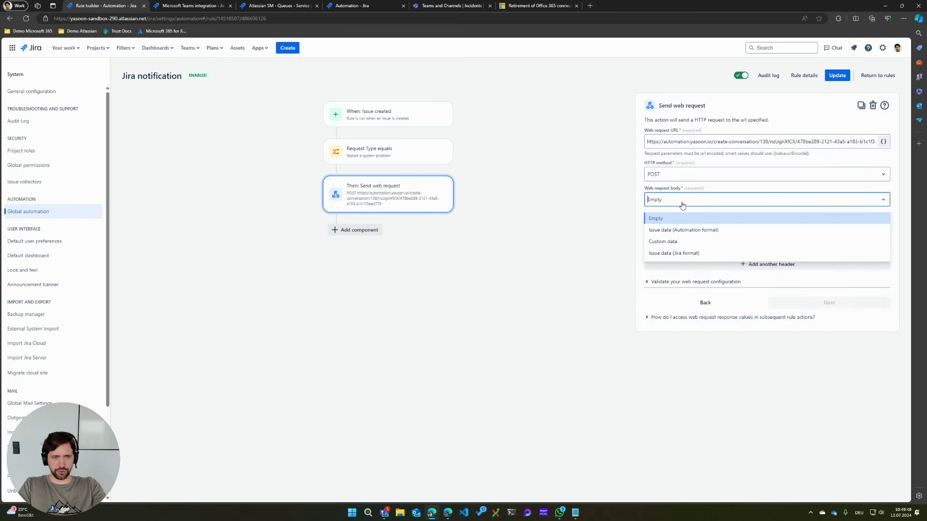
click(680, 232)
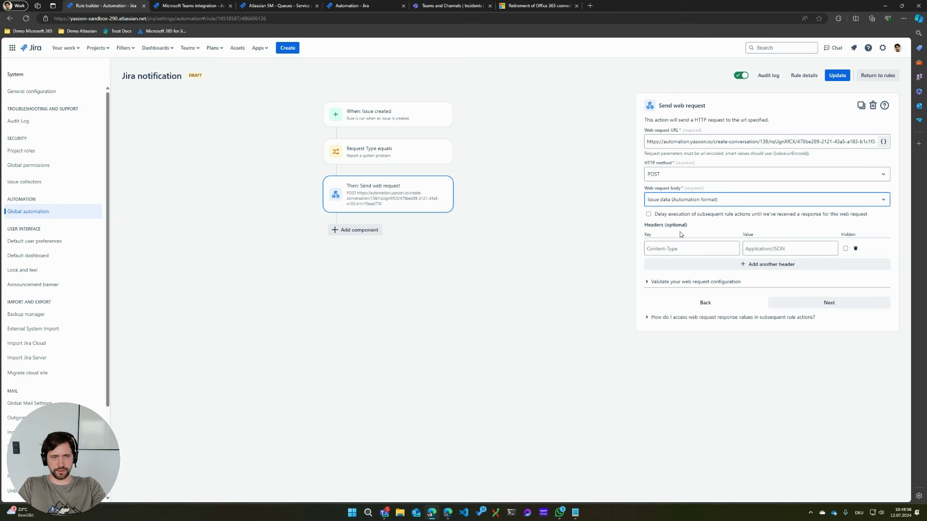
click(838, 77)
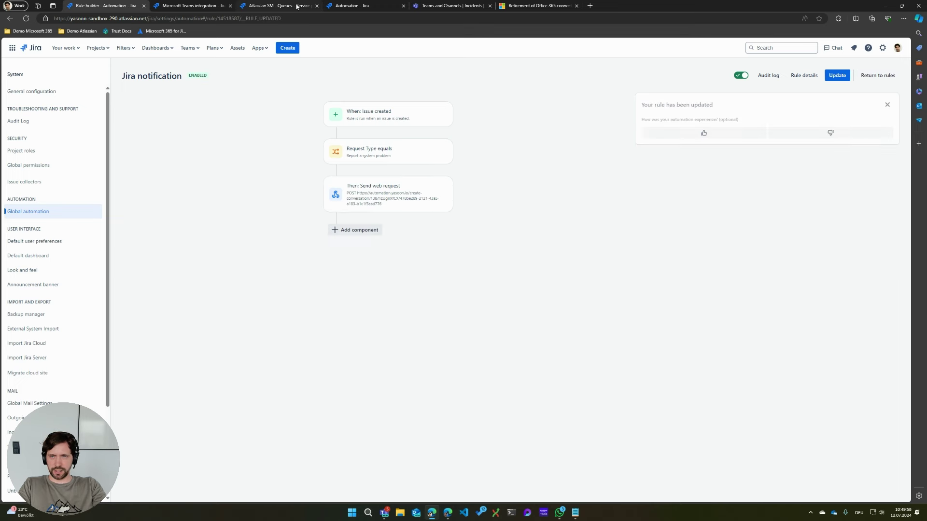
- Target the IT Department > Incidents channel and create the 'Post incident to Teams' action
click(357, 5)
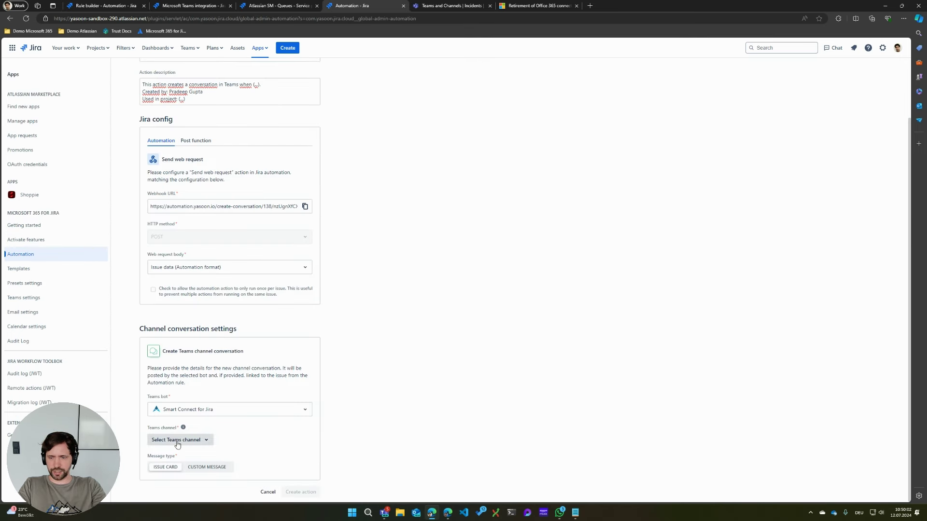
click(193, 440)
text(inc)
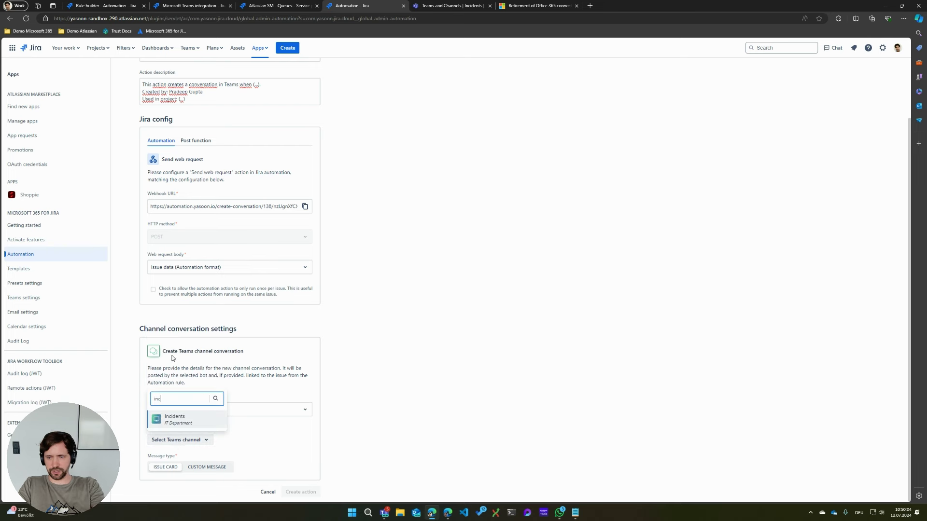
click(214, 426)
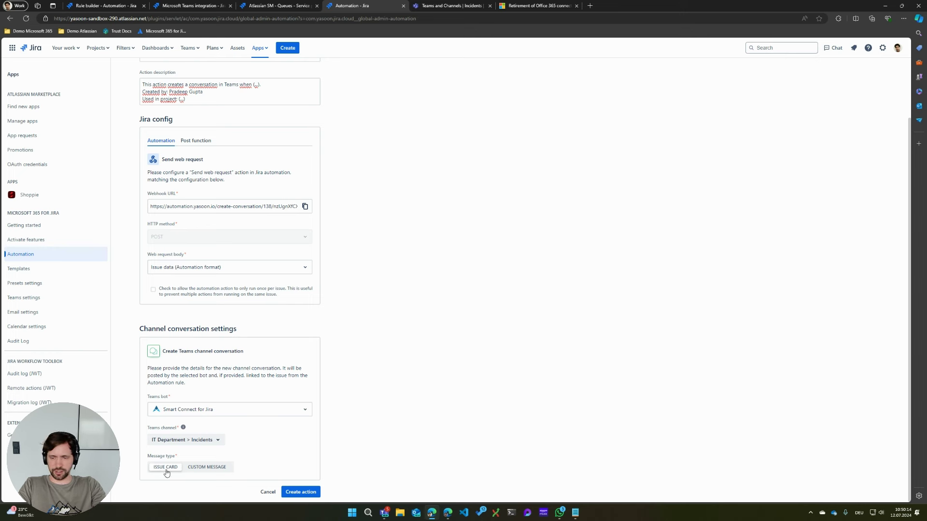
click(296, 492)
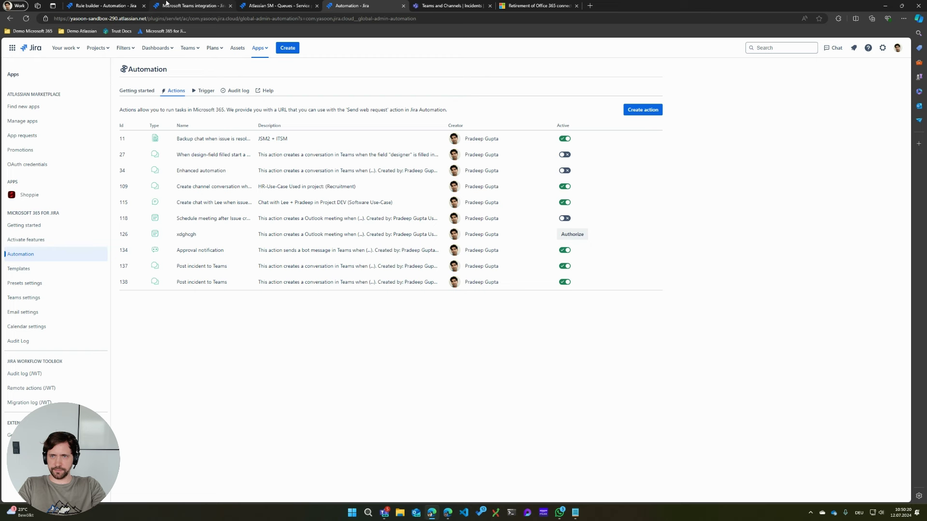
- Delete the Incidents channel connection from the Teams Integration page and begin a new issue
click(166, 4)
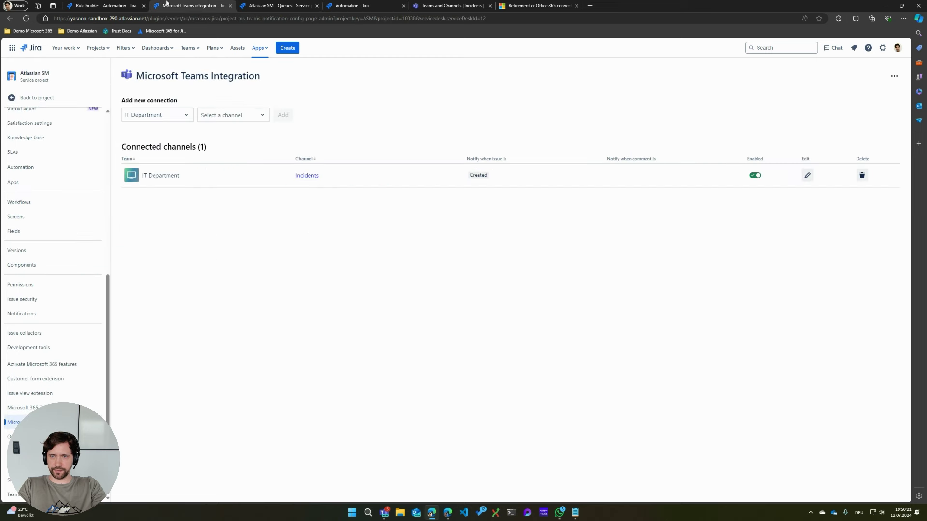
click(862, 175)
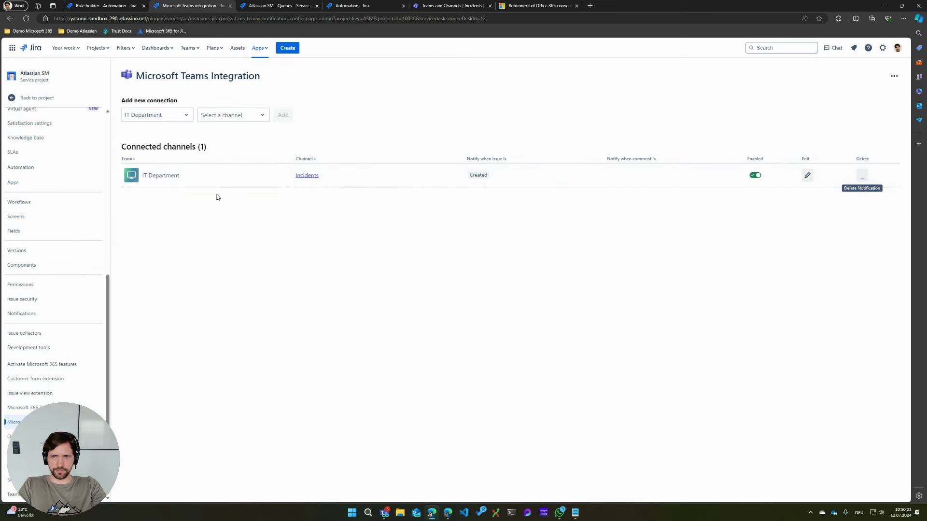
click(269, 9)
click(288, 48)
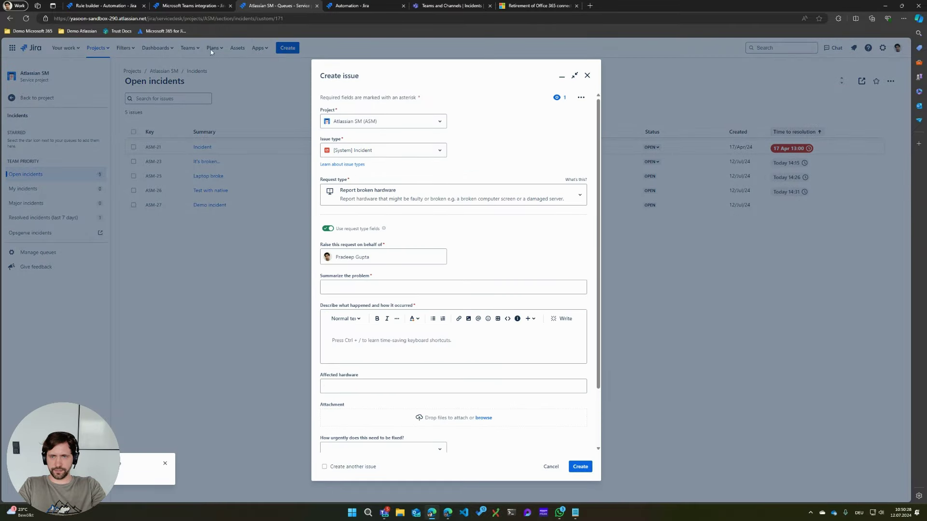
click(129, 4)
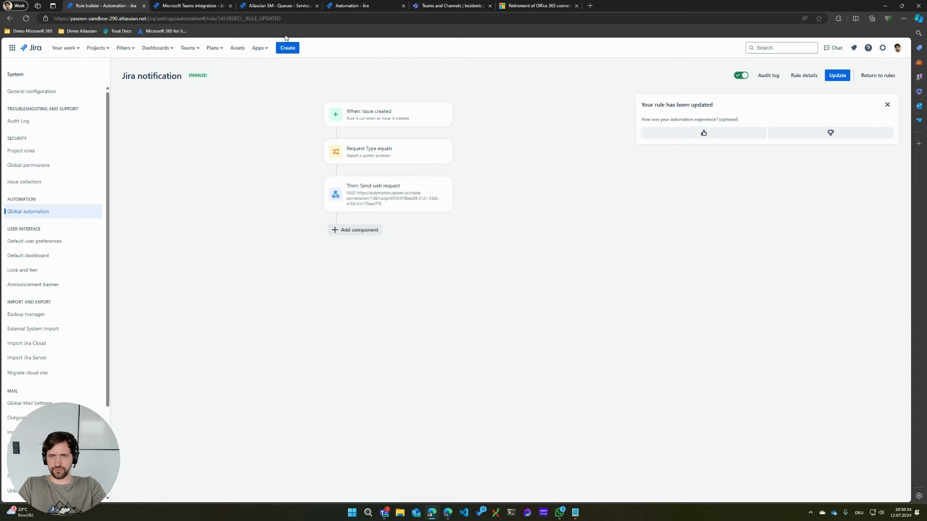
- Submit a broken-hardware incident summarized 'Demo with yasoon app'
click(285, 5)
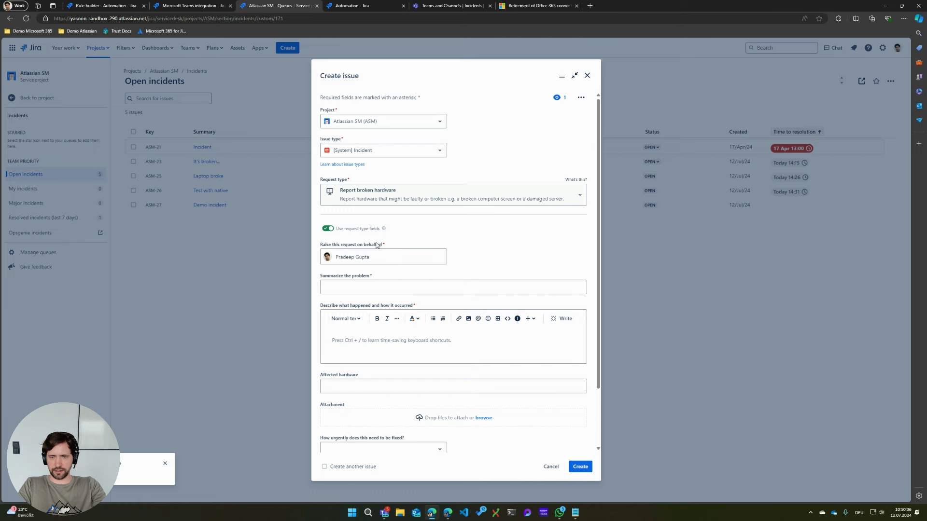
click(382, 286)
text(De)
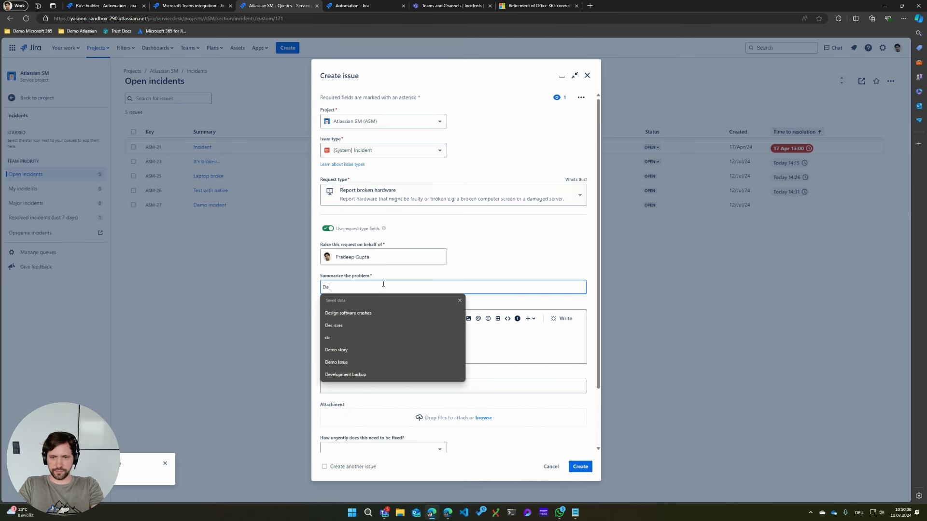
text(mo with yasoon app)
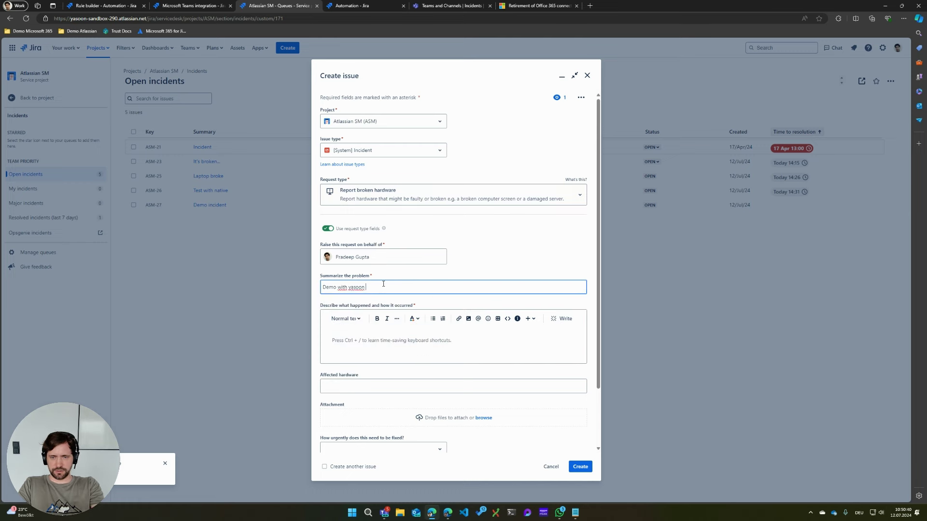
key(Tab)
key(Tab)
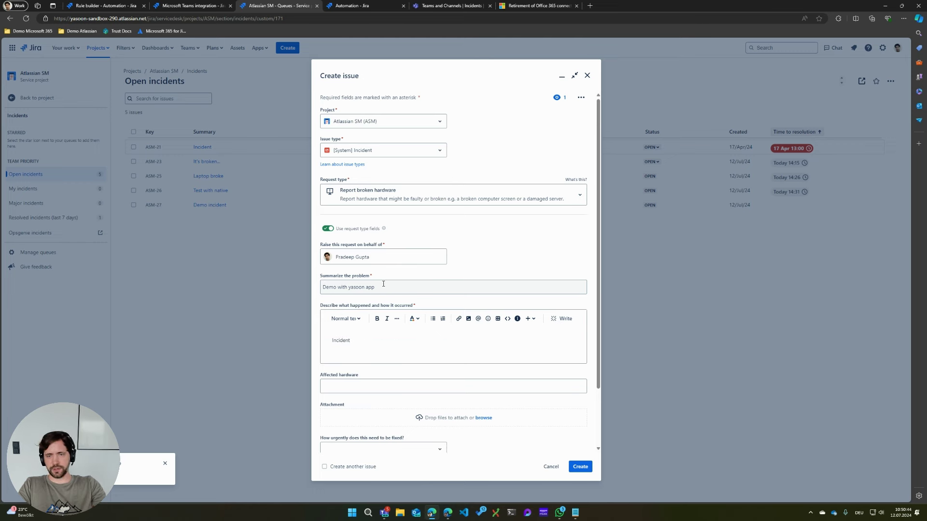
click(579, 467)
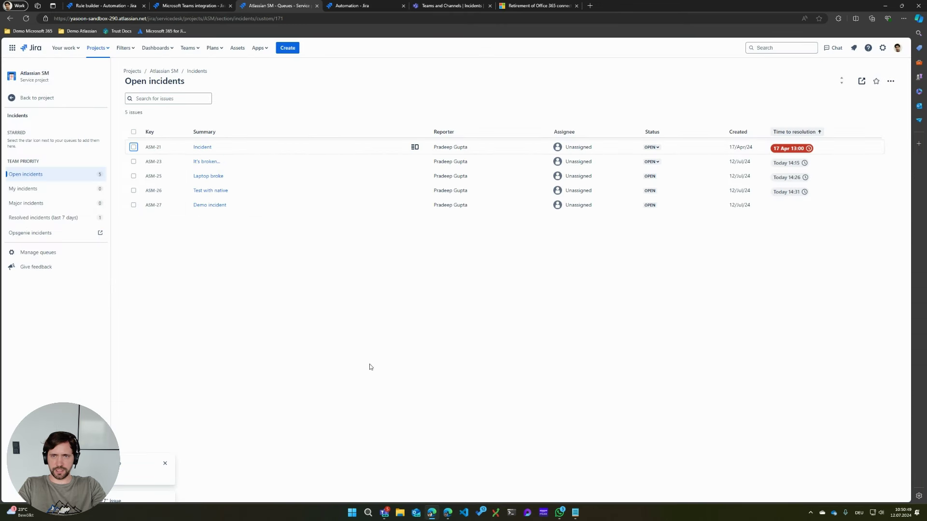
- Reply 'I'll look into' on the ASM-34 card in Teams, then open ASM-34 in Jira
mouse_move(384, 512)
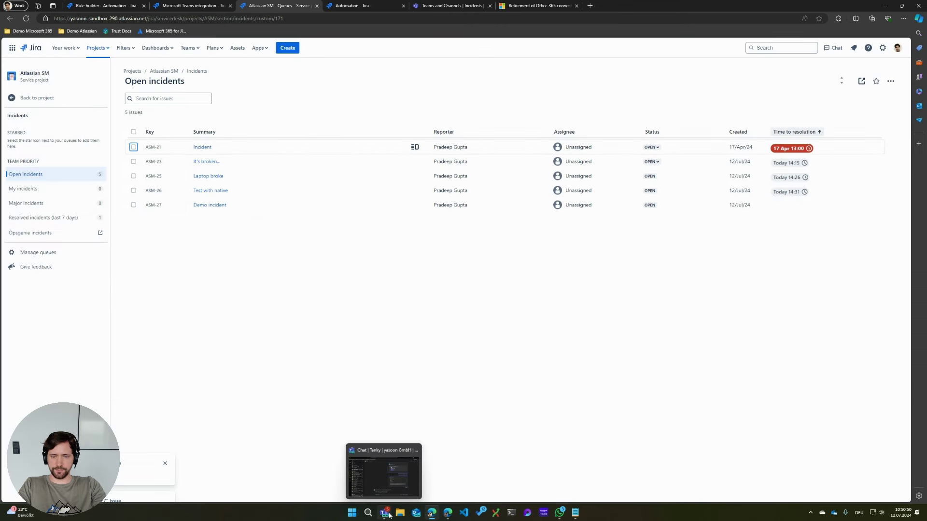
key(ctrl+5)
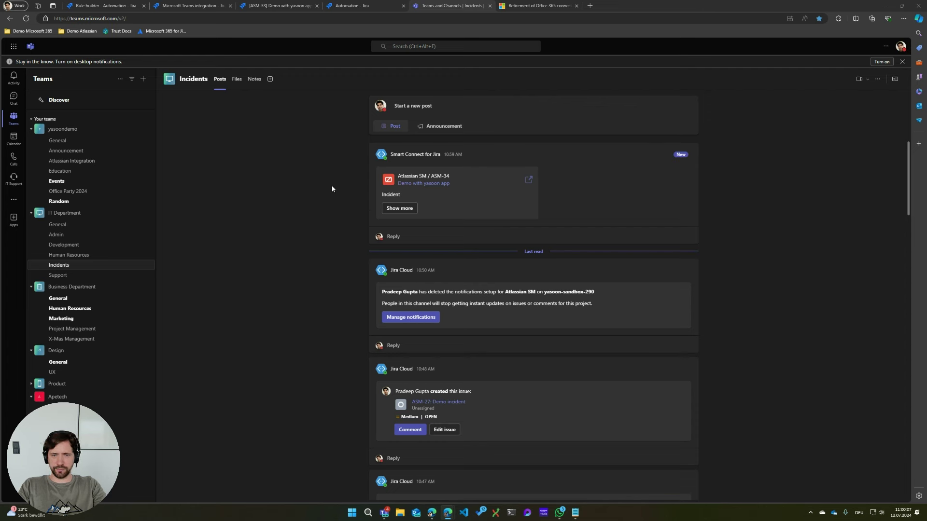
click(393, 236)
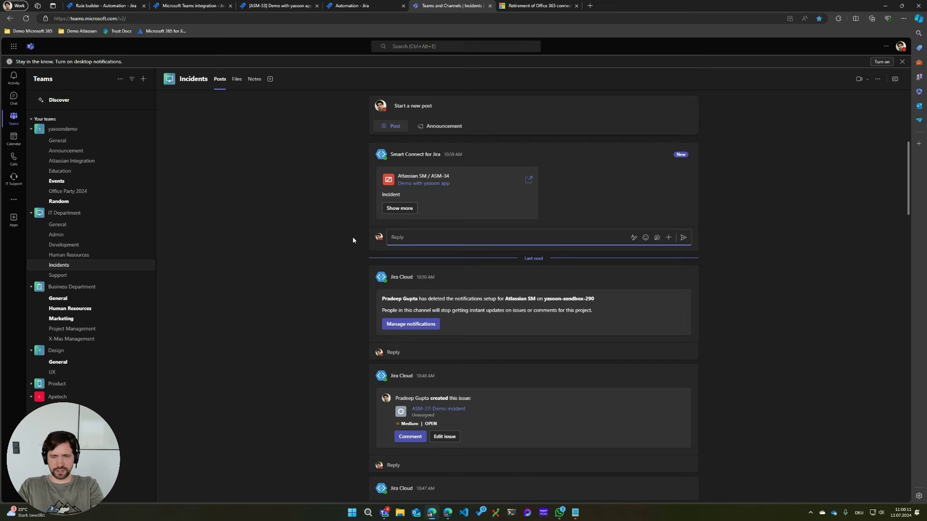
text(H)
text(ll look )
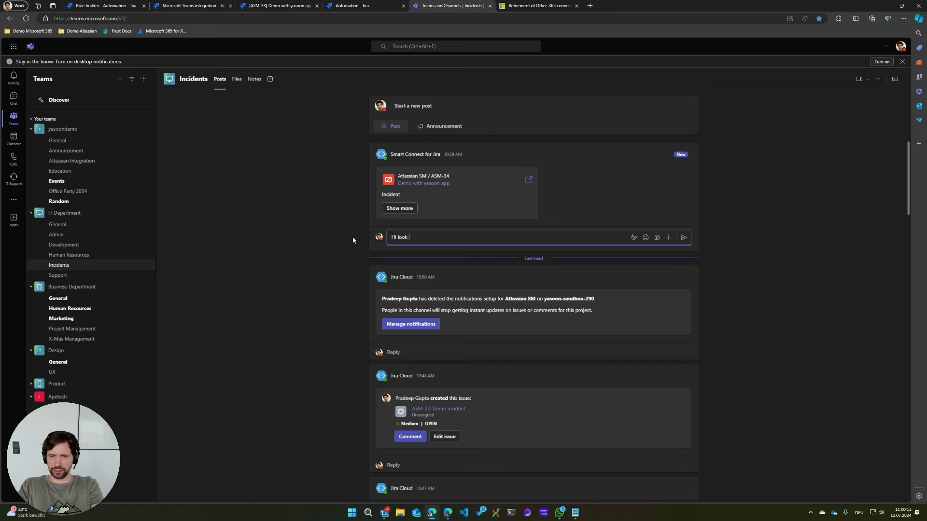
text(into)
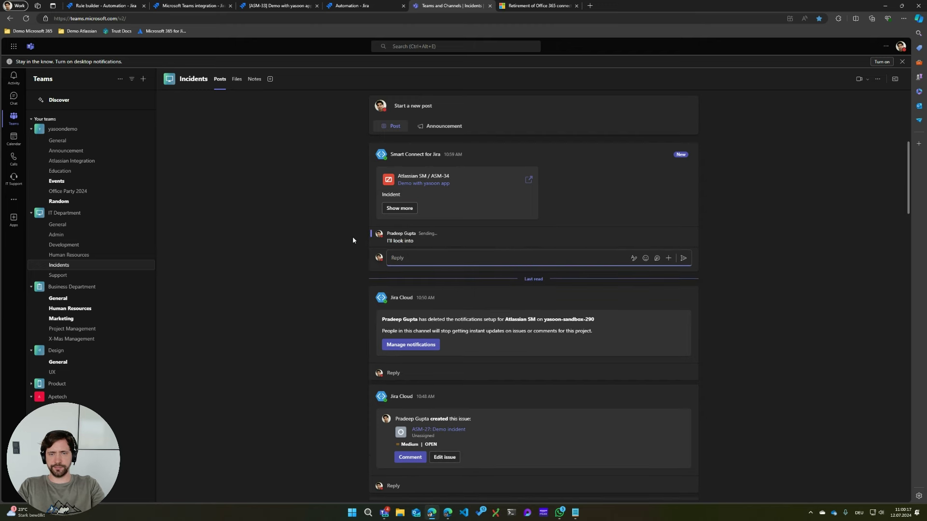
key(Return)
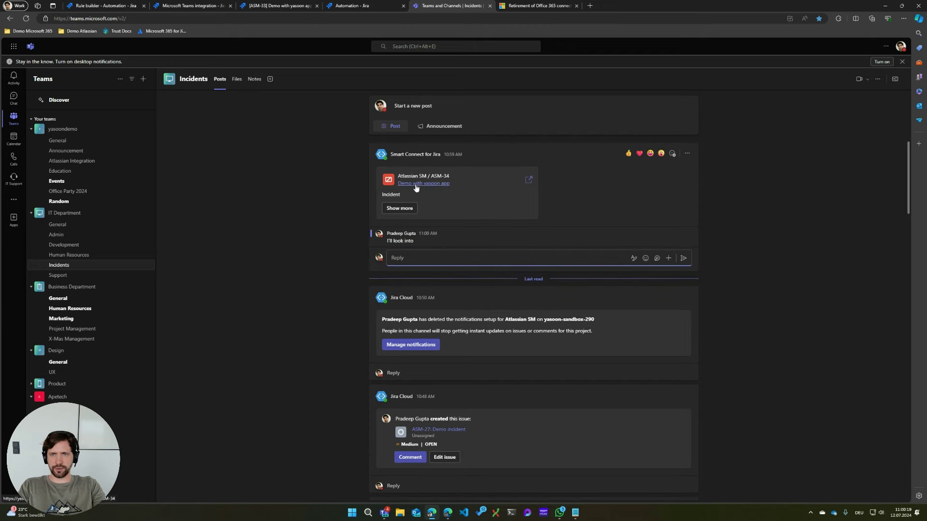
click(416, 186)
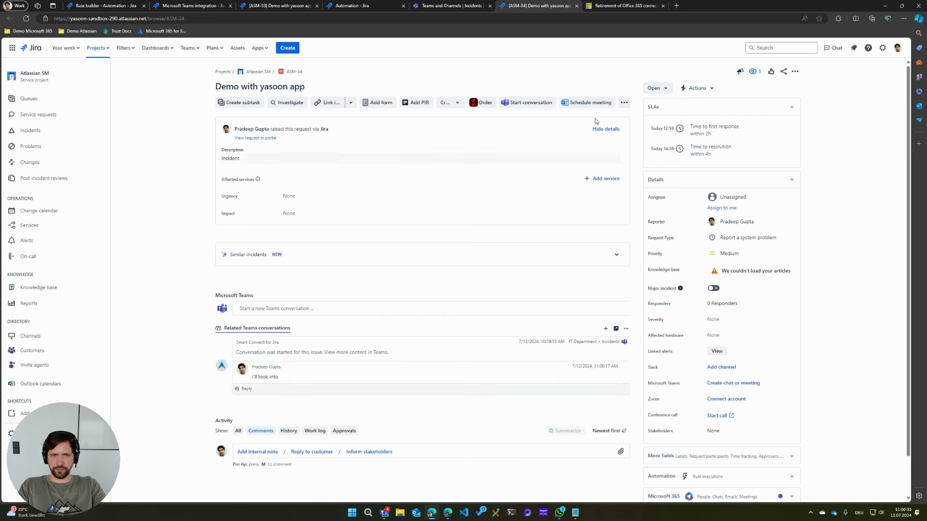
- Resolve ASM-34 to Completed, then go back to the Teams Incidents channel
click(657, 89)
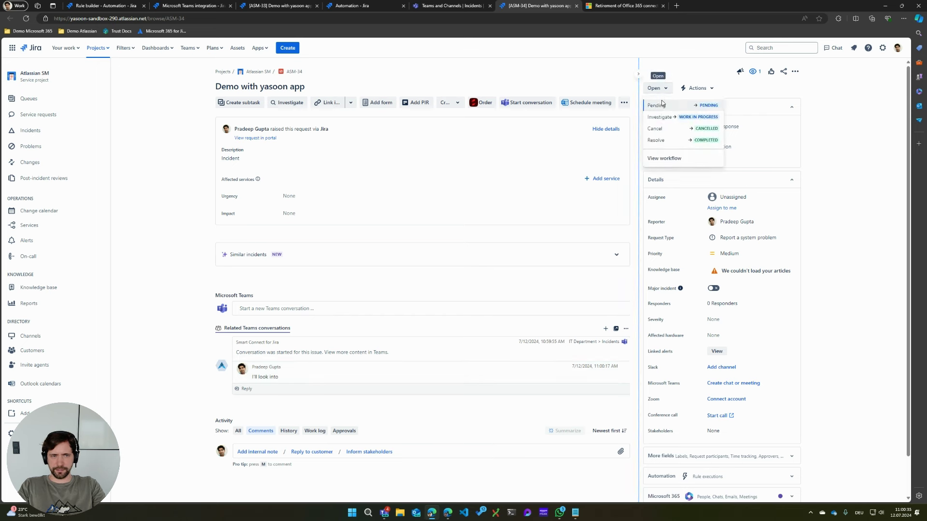
click(669, 144)
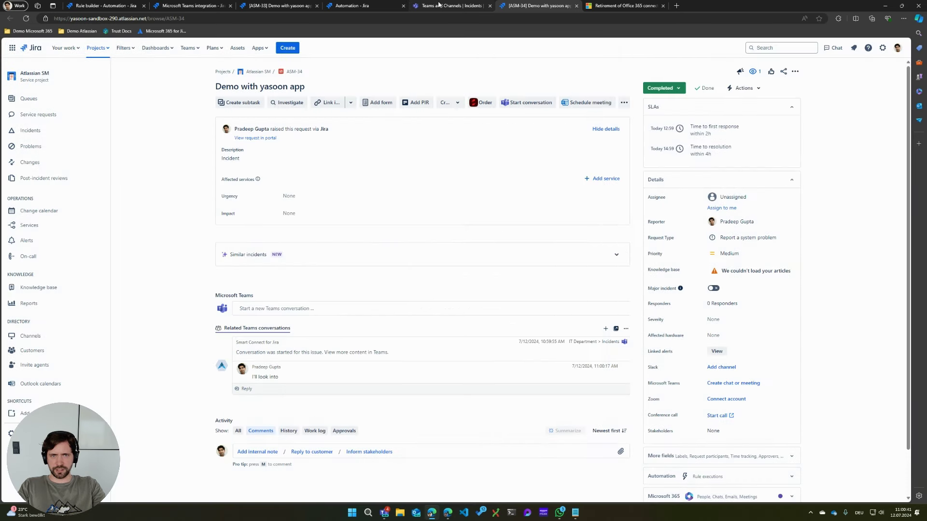
click(448, 6)
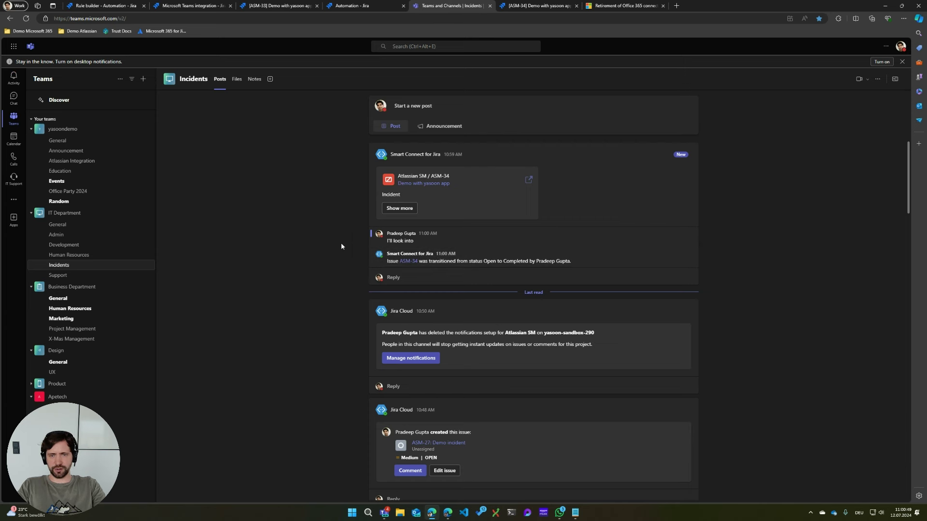
- Start a '#done' reply in the ASM-34 thread below its Open-to-Completed update
click(411, 278)
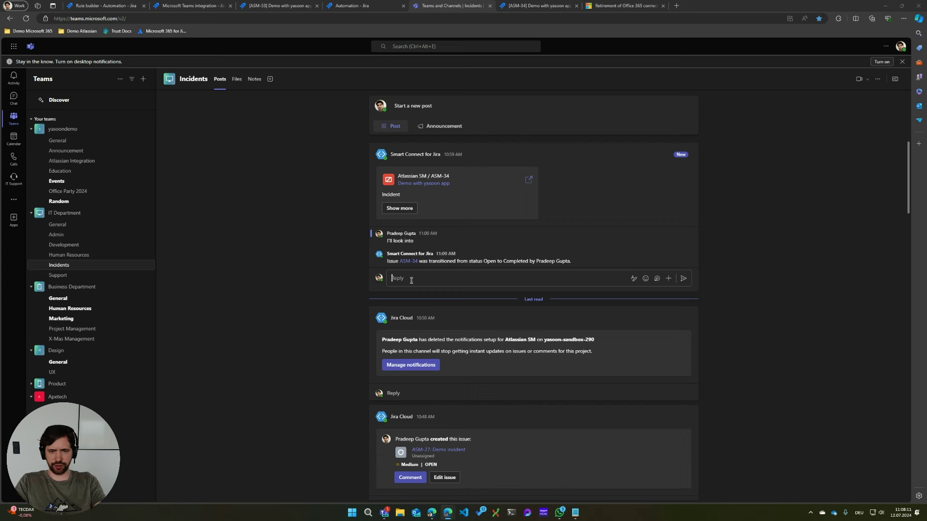
text(#d)
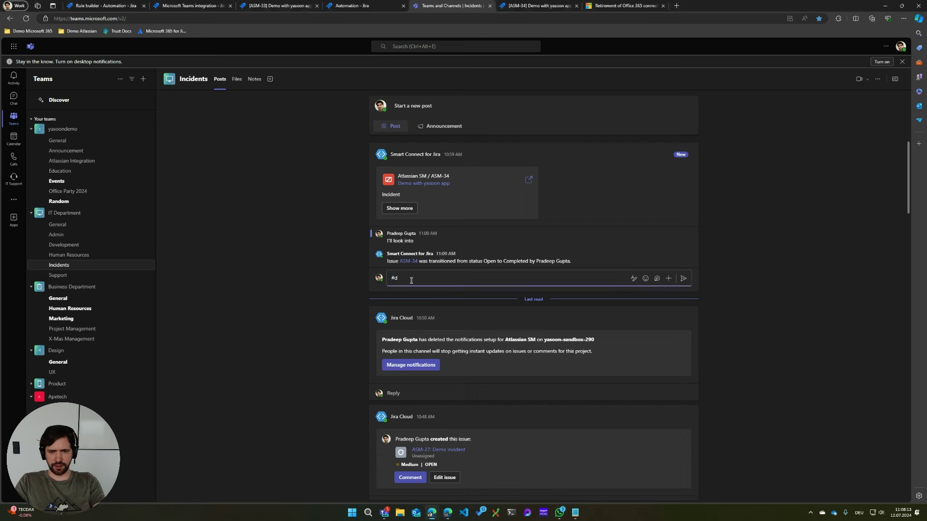
text(one)
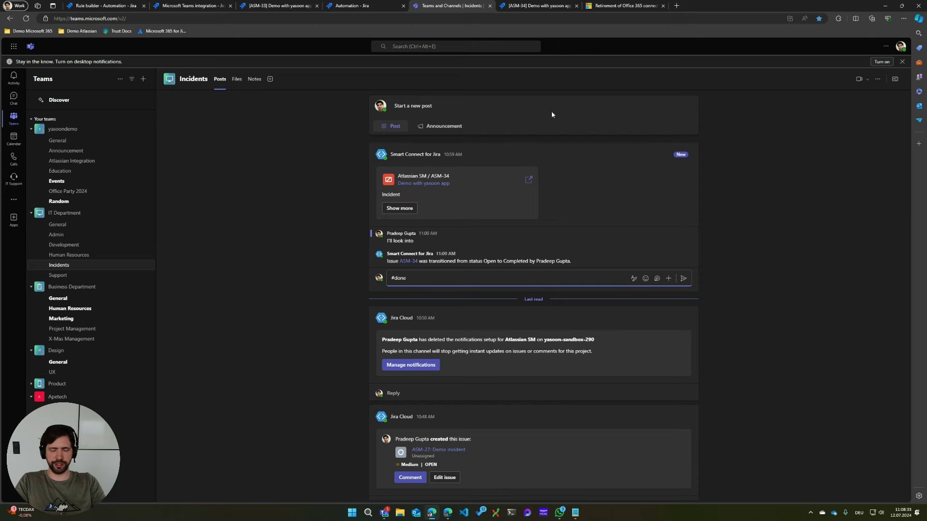
- In a new tab, open the Microsoft 365 for Jira listing on marketplace.atlassian.com
click(676, 5)
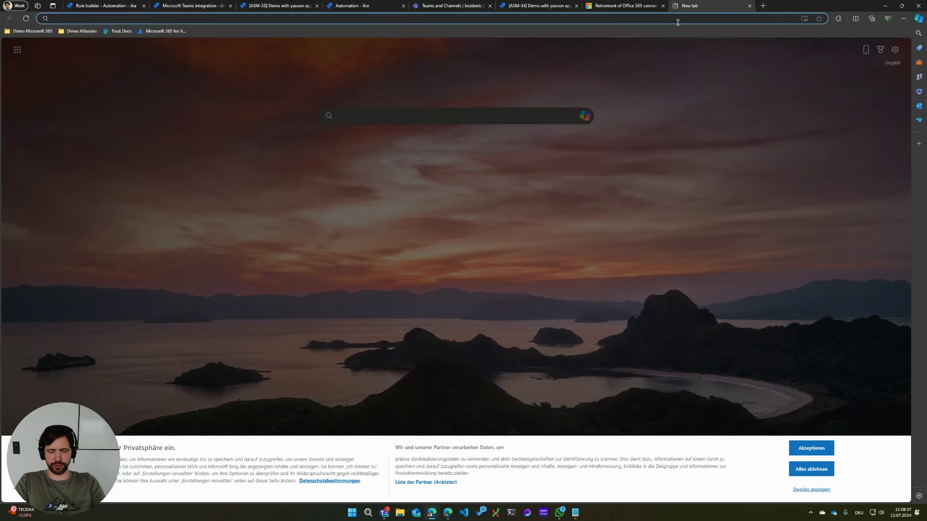
text(mark)
key(Right)
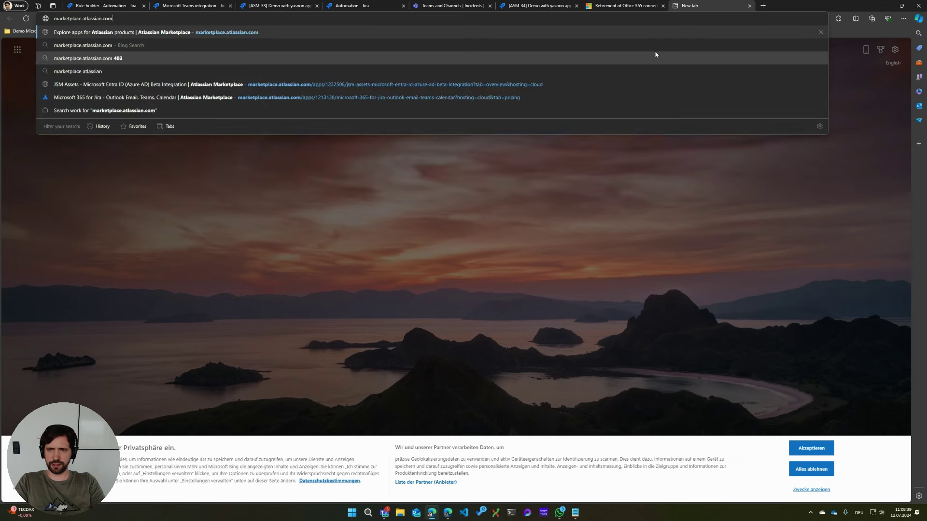
key(Down)
key(Down)
key(Down)
key(Down)
key(Down)
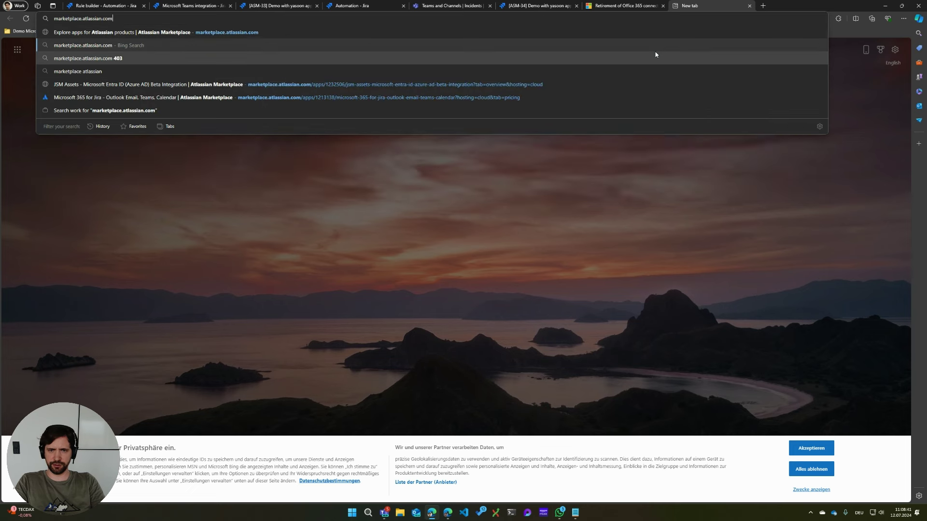
key(Return)
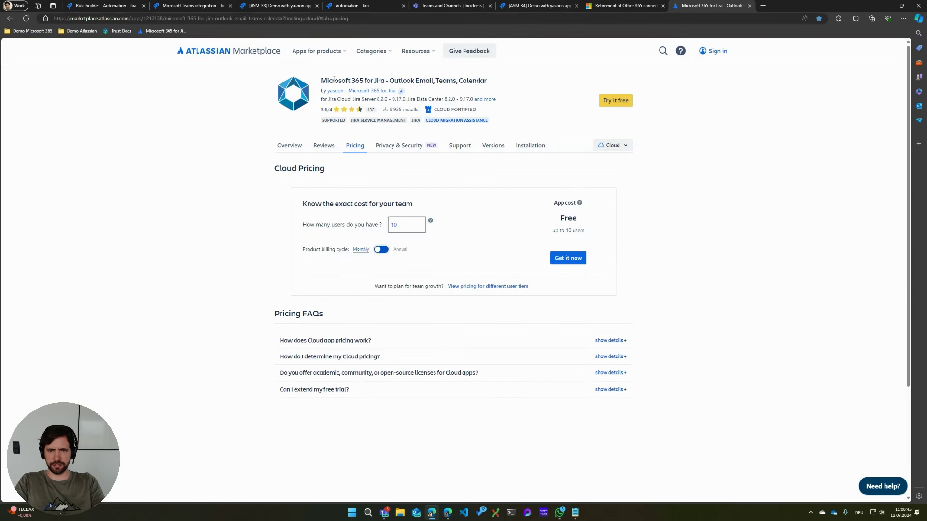
- View the app's overview and yasoon's vendor apps, then return to the connectors retirement article
click(293, 147)
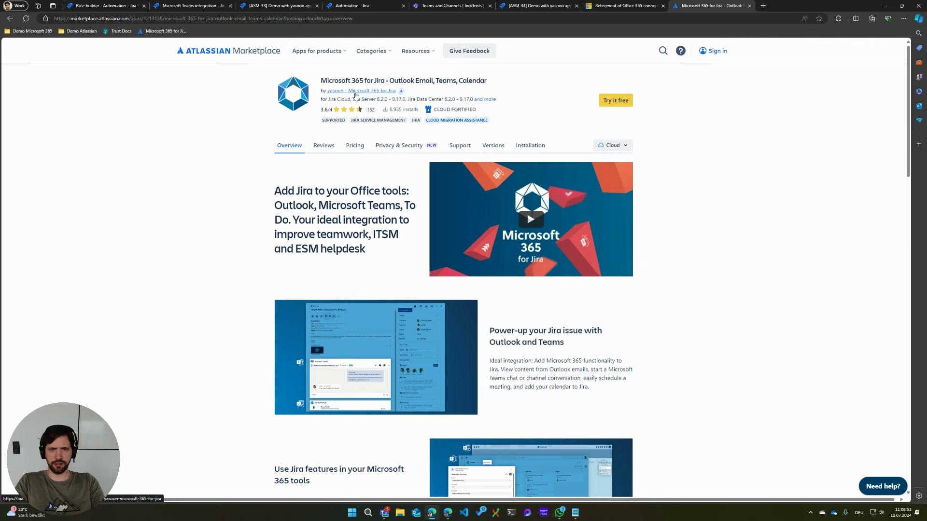
click(356, 91)
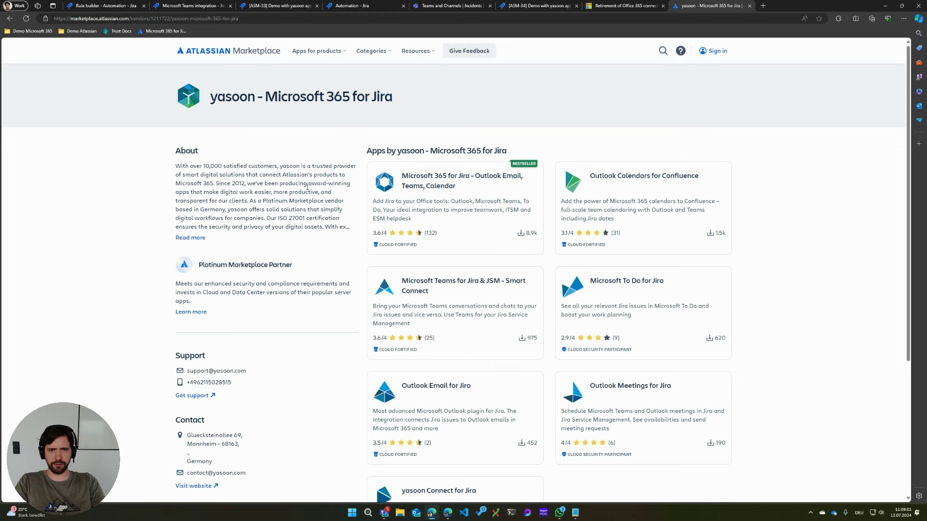
click(620, 5)
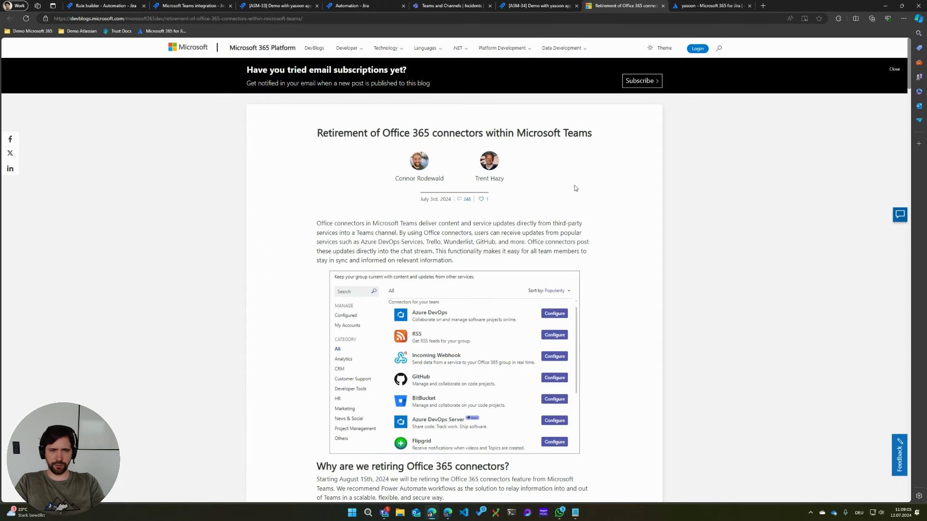